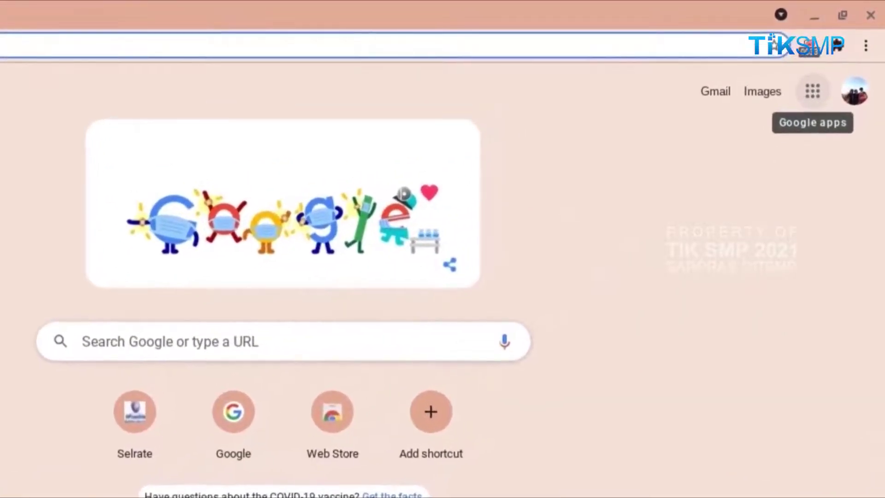
Open the Google apps grid in Drive and scroll the panel to find Forms.
click(818, 87)
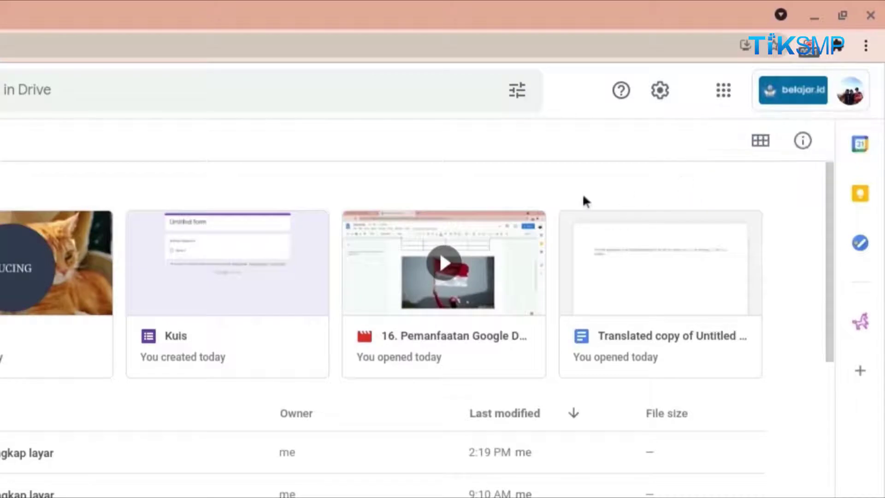
click(720, 99)
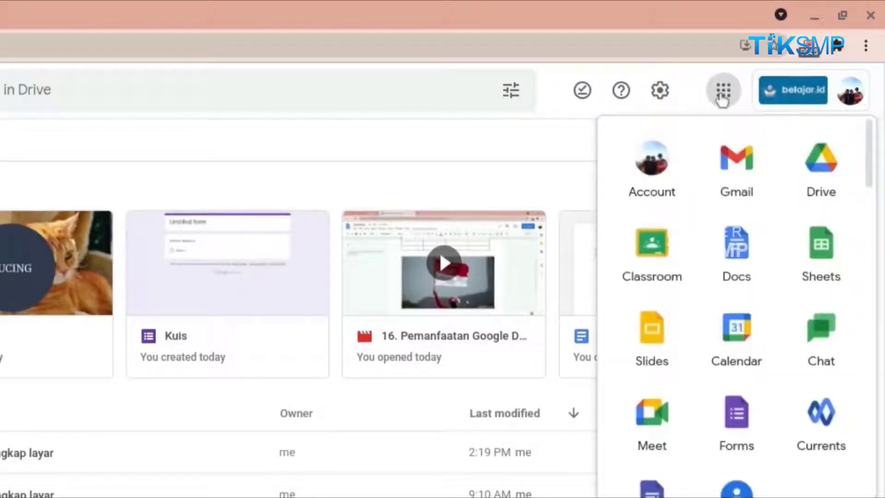
scroll(735, 246, down, 4)
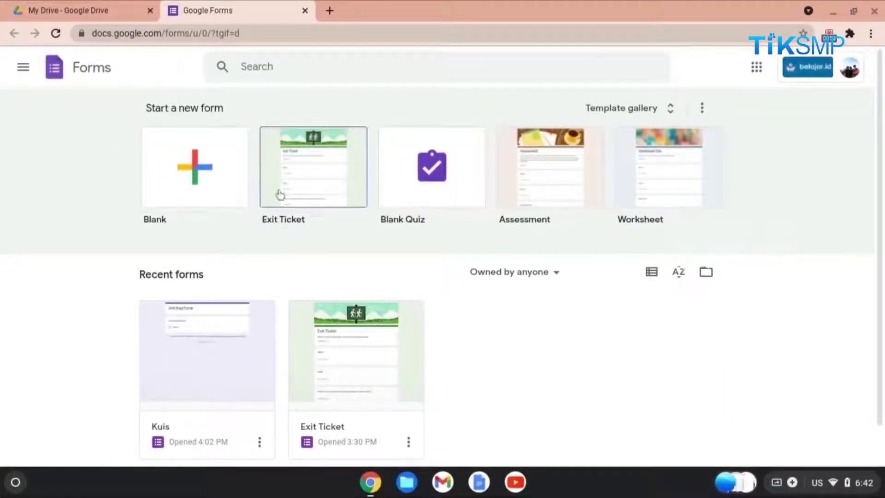
Start a blank form and title it 'Ulangan Harian Kelas 7'.
click(206, 188)
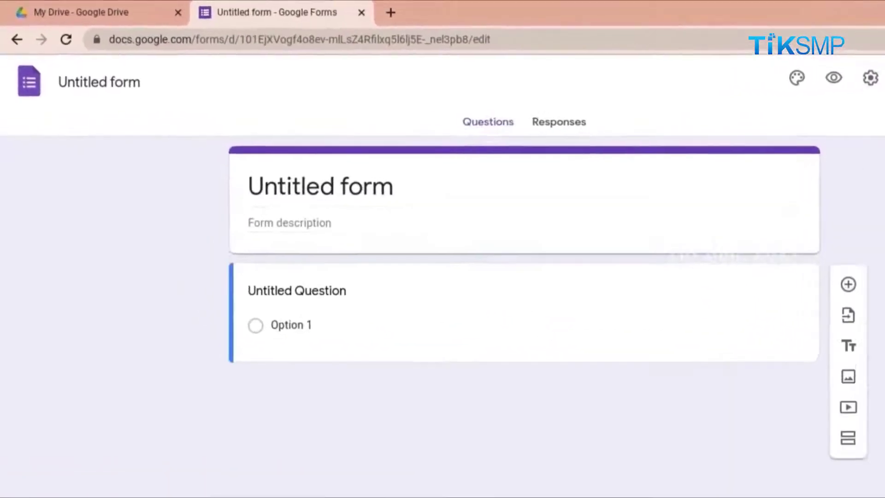
click(101, 79)
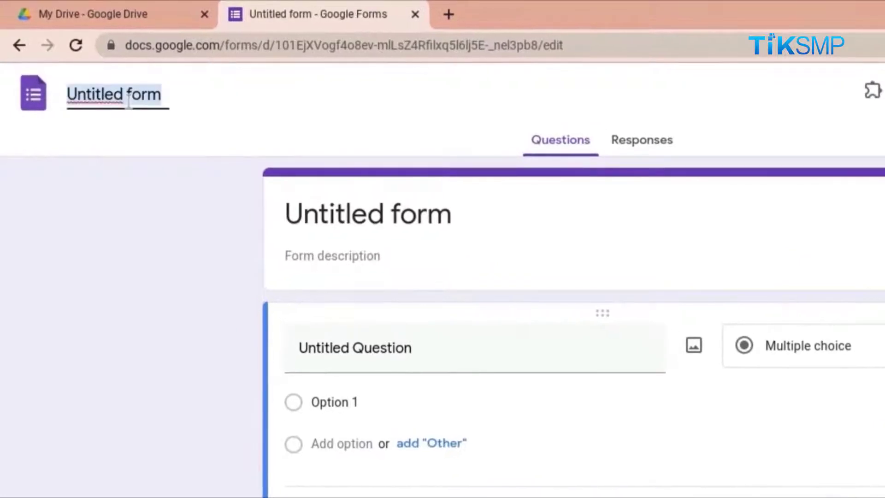
text(Ulangan Harian Kelas 7)
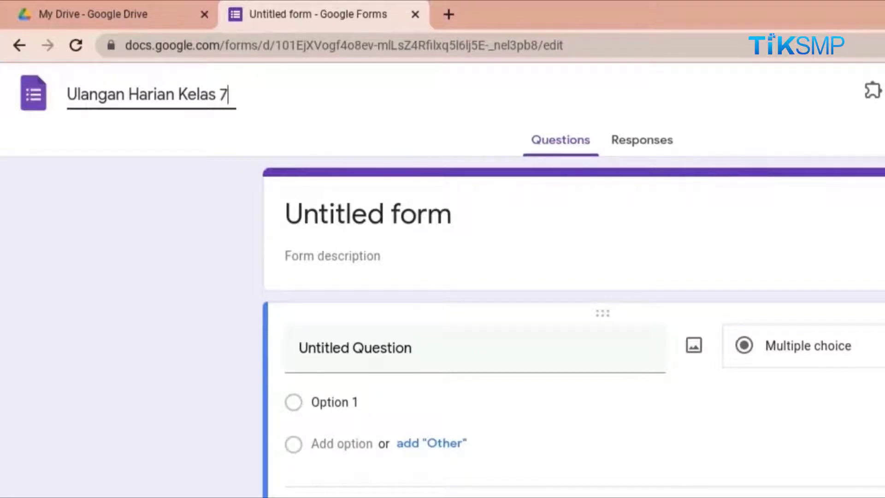
click(398, 358)
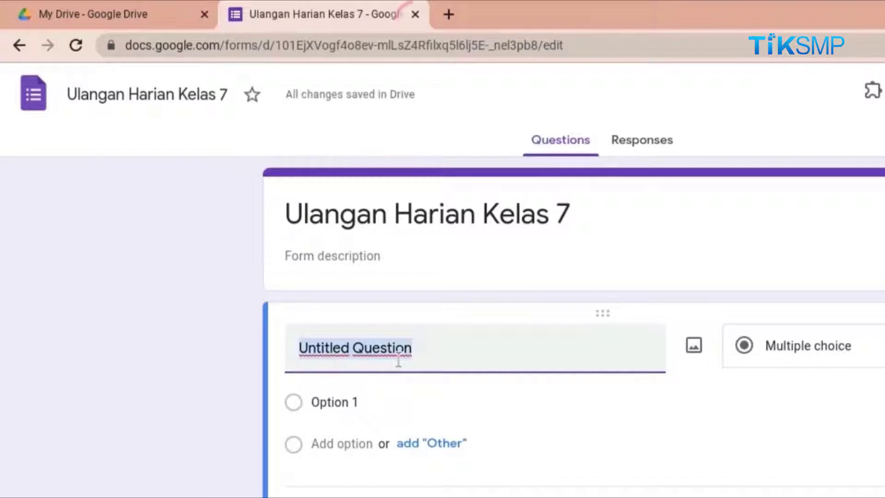
Back in My Drive, rename the form file to 'Ulangan Harian Kelas 7-A'.
click(414, 14)
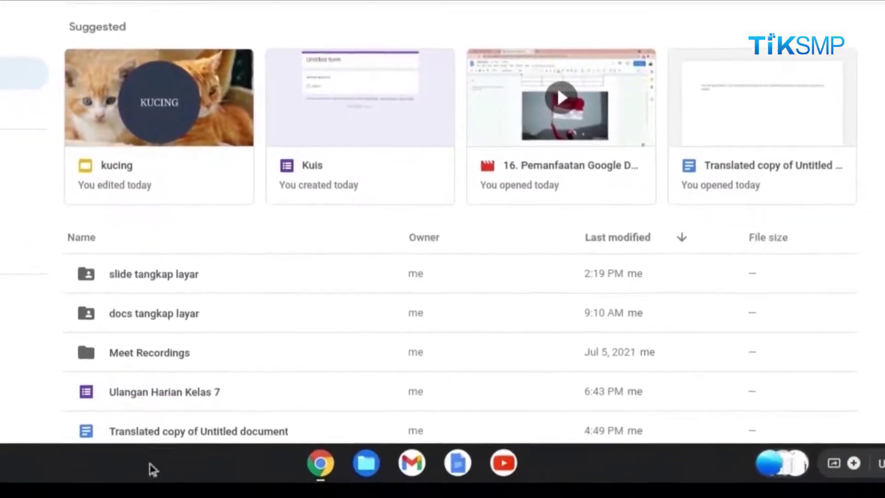
click(195, 400)
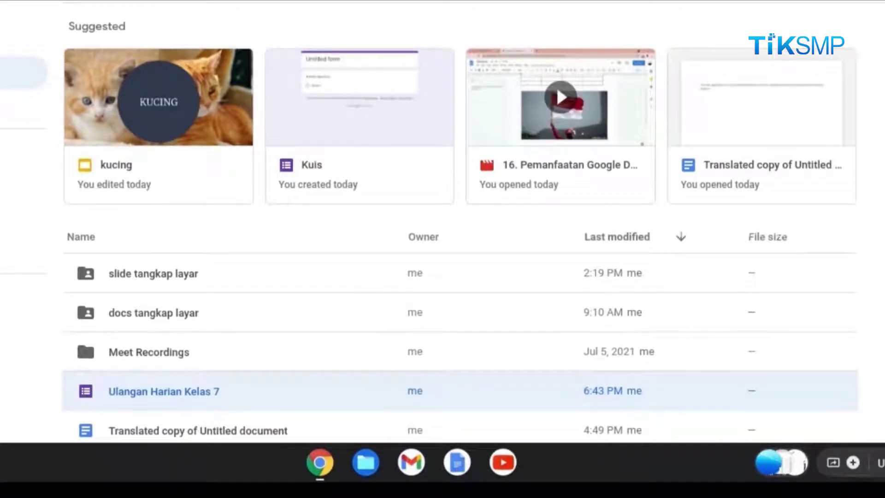
right_click(260, 402)
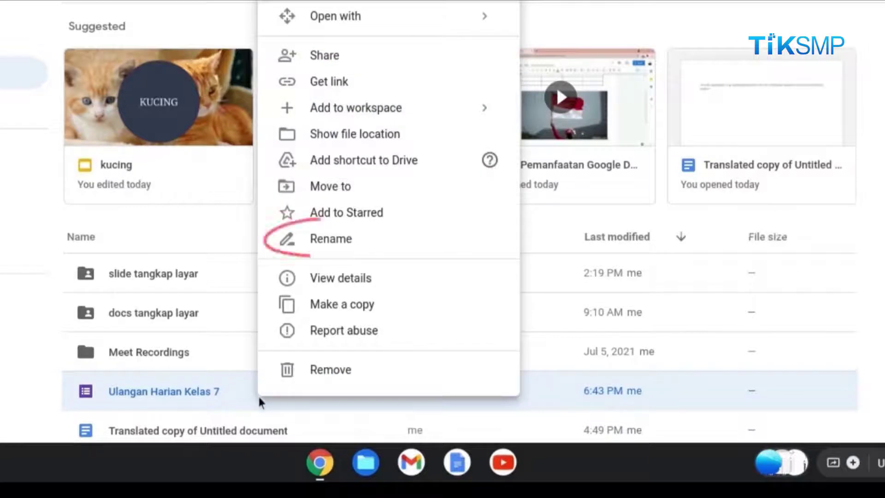
click(326, 249)
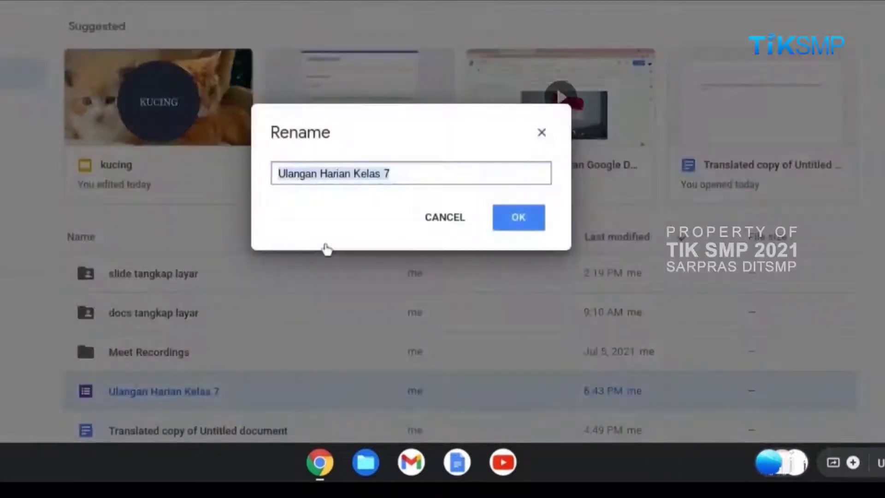
click(458, 178)
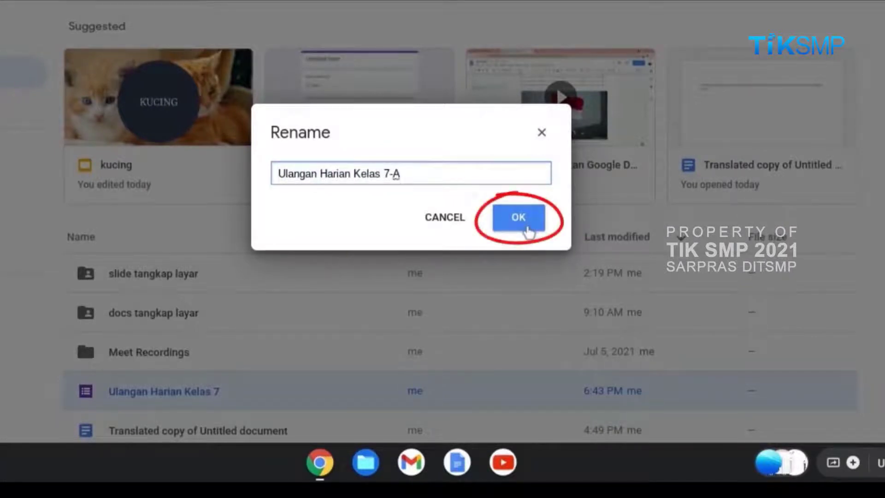
click(519, 217)
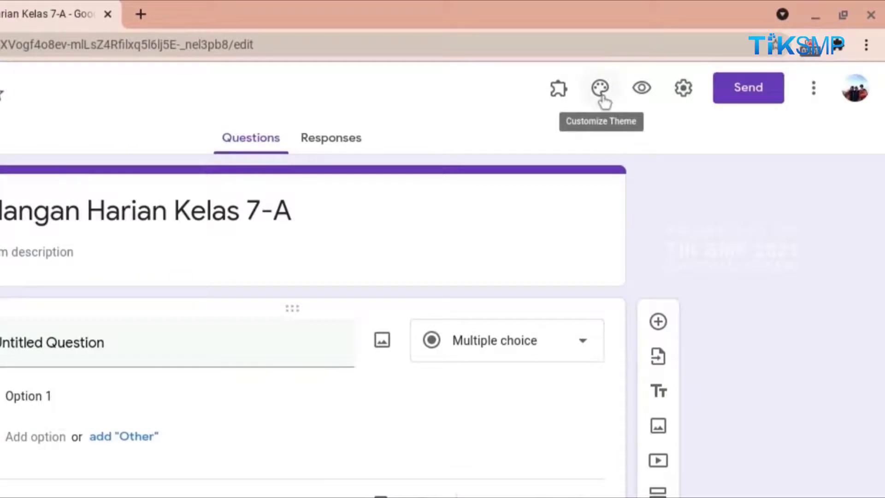
Browse the header themes, then upload 'header form.jpg' as the form's header image.
click(600, 90)
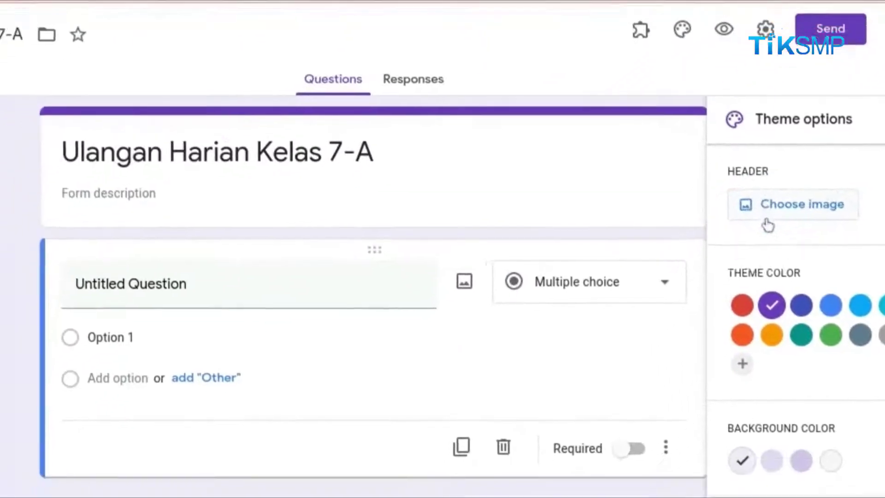
click(687, 277)
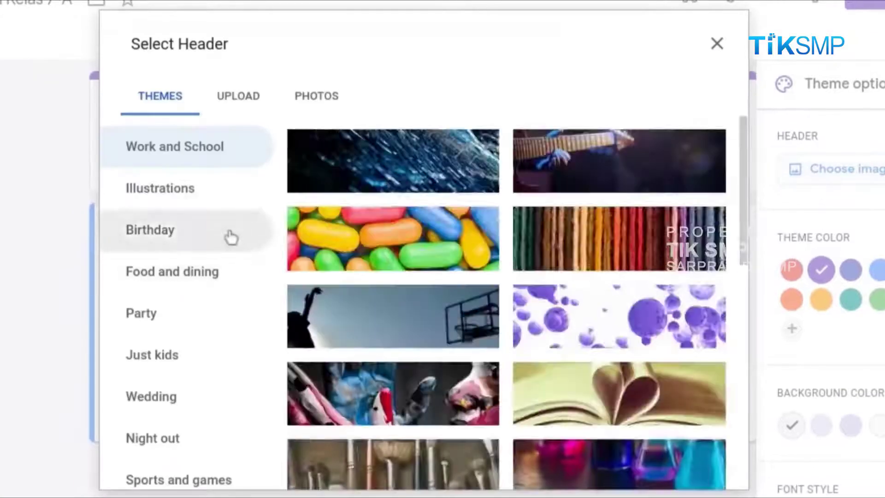
click(213, 202)
click(211, 228)
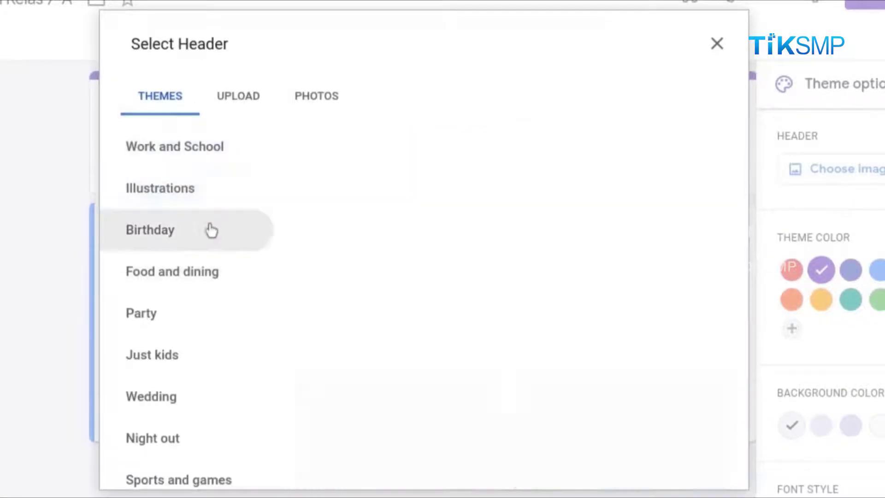
click(212, 273)
click(208, 313)
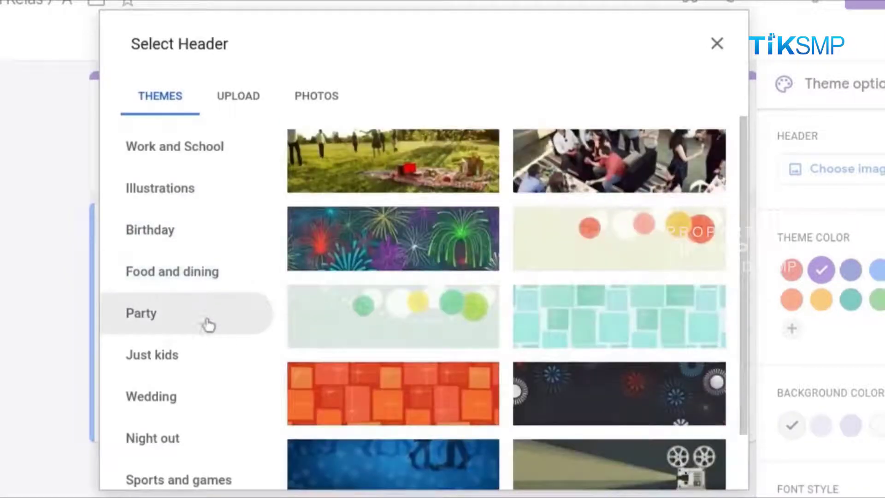
click(209, 355)
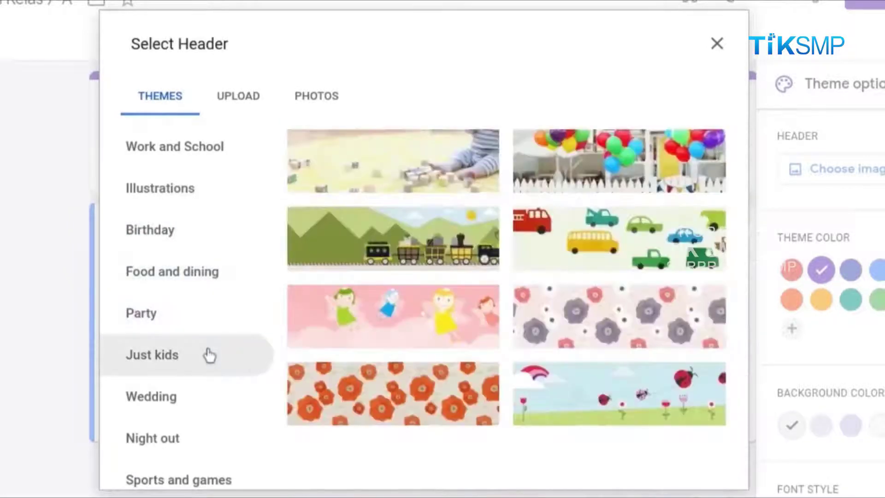
click(210, 398)
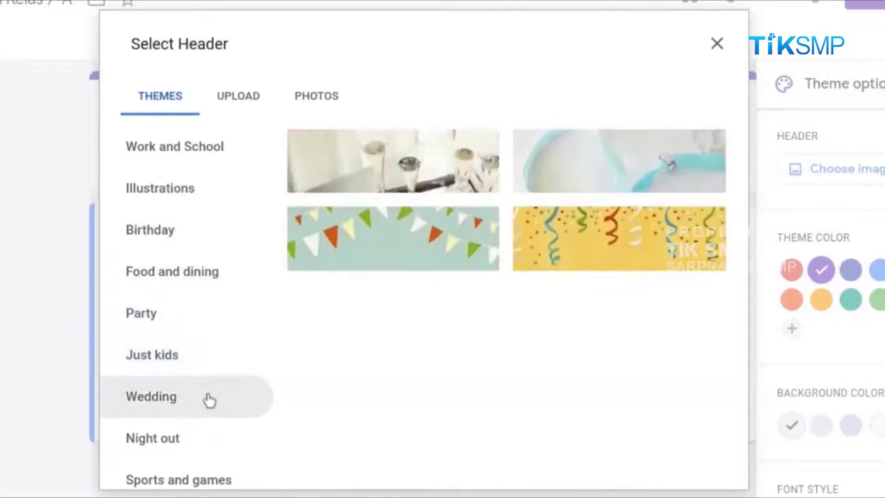
click(238, 96)
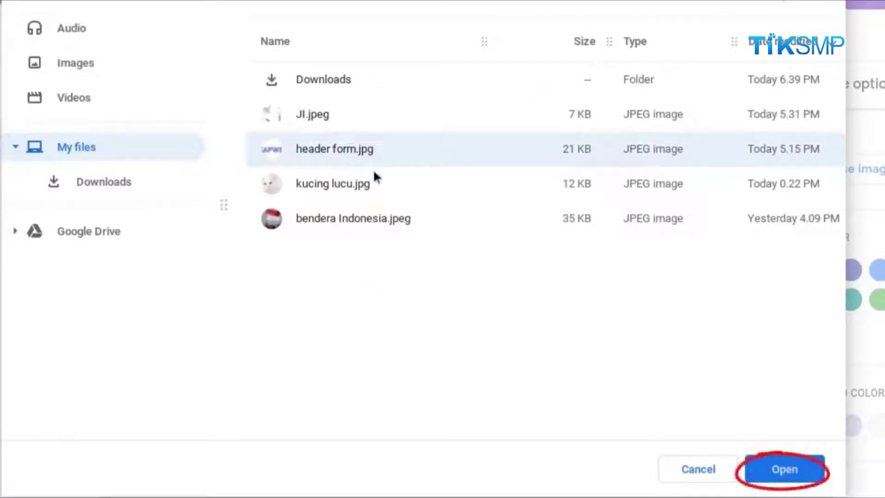
click(778, 468)
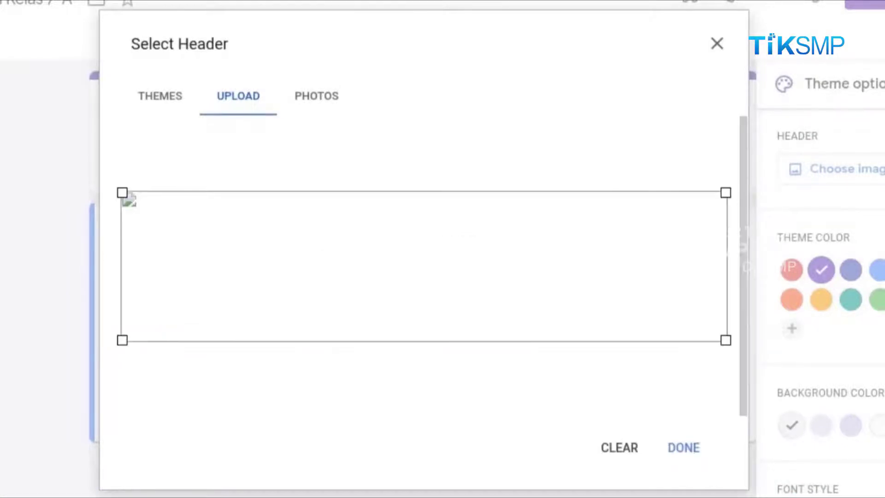
click(696, 448)
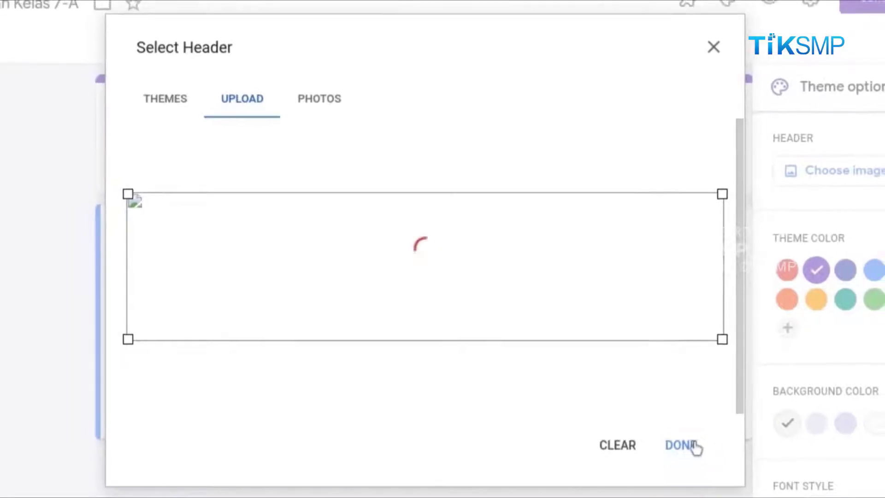
click(691, 445)
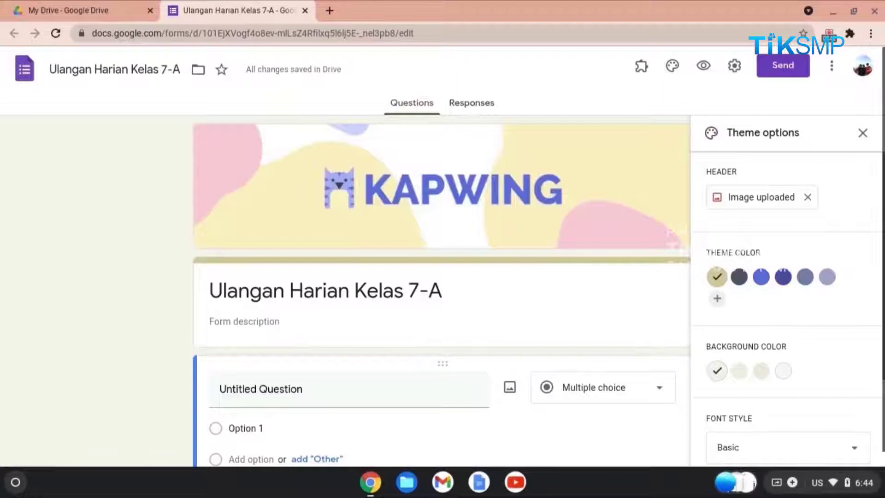
Close the Theme options panel and review the form title under the KAPWING header.
scroll(441, 255, down, 3)
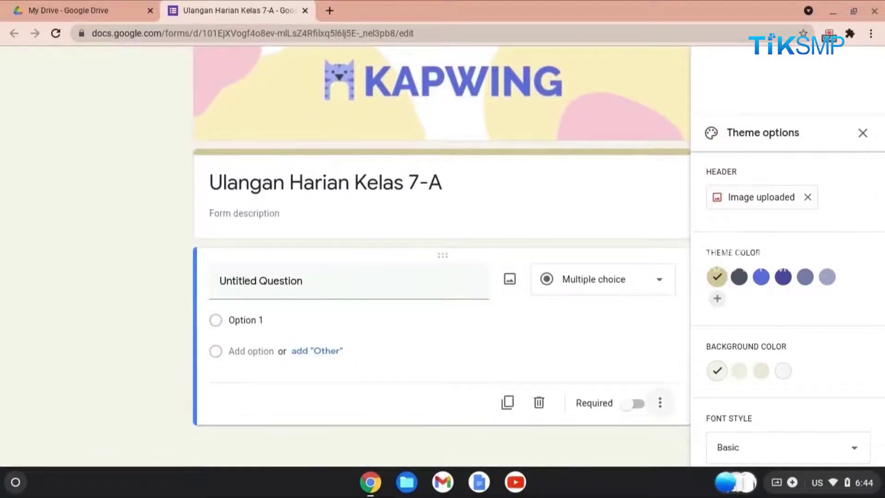
click(862, 132)
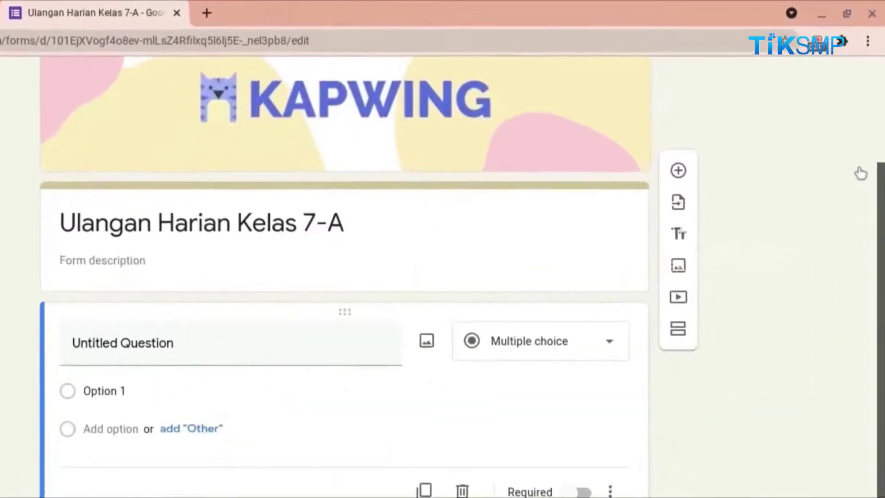
scroll(858, 188, up, 3)
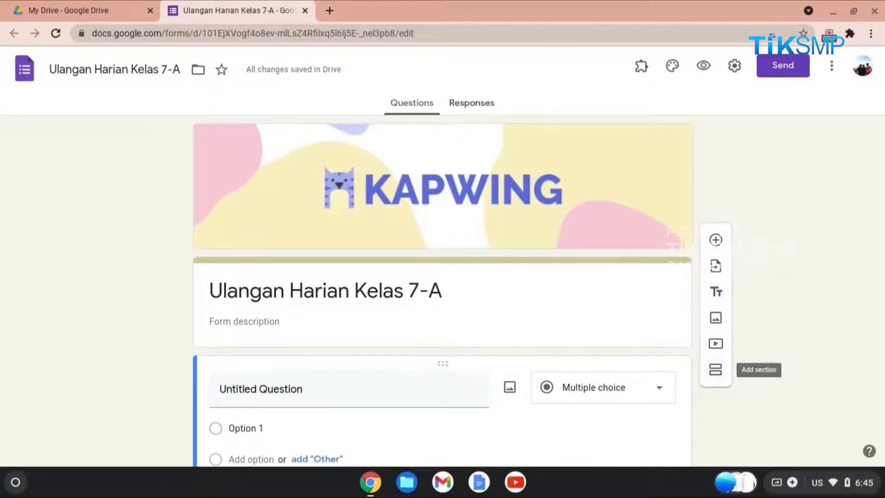
scroll(652, 429, down, 3)
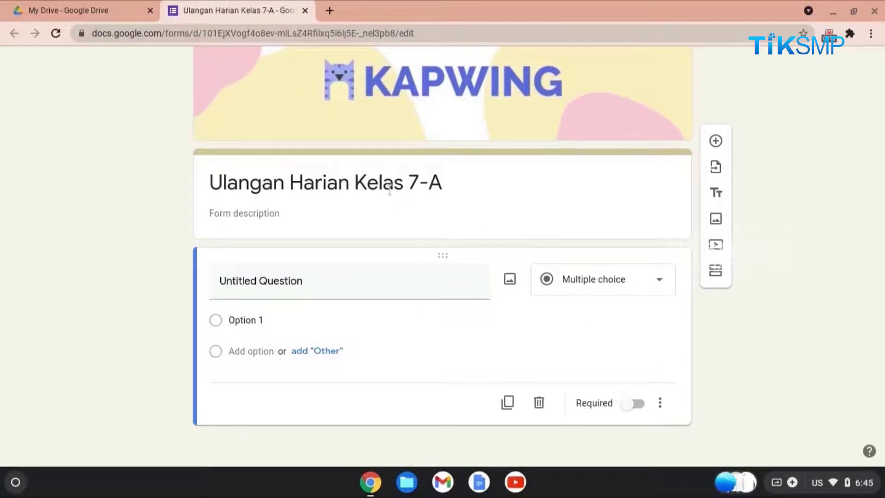
click(401, 209)
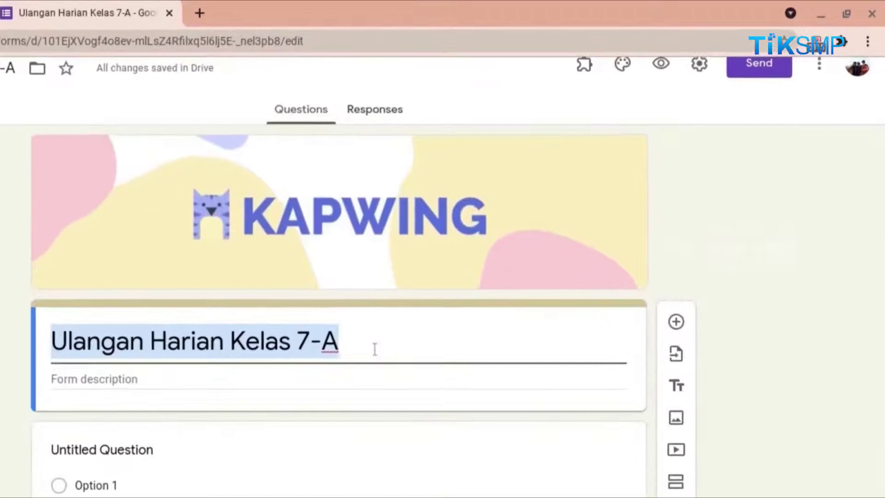
click(470, 282)
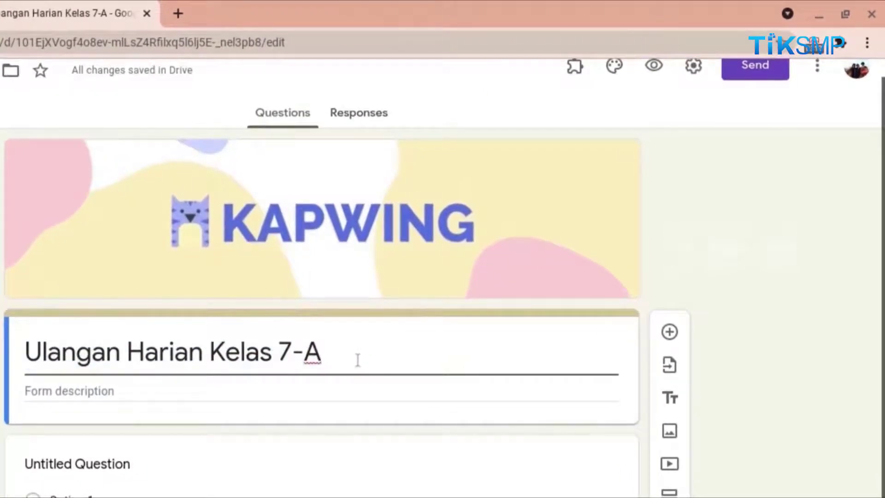
scroll(358, 360, up, 1)
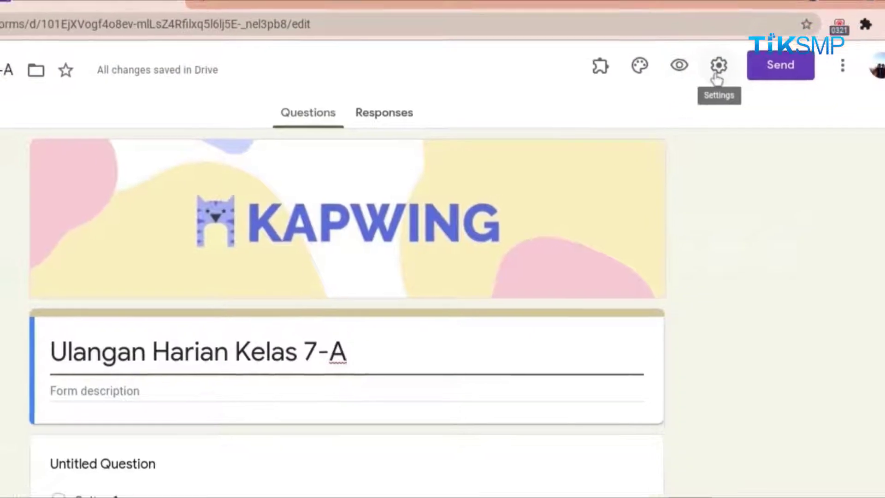
Make it a quiz releasing grades after manual review, hiding missed questions and correct answers.
click(691, 89)
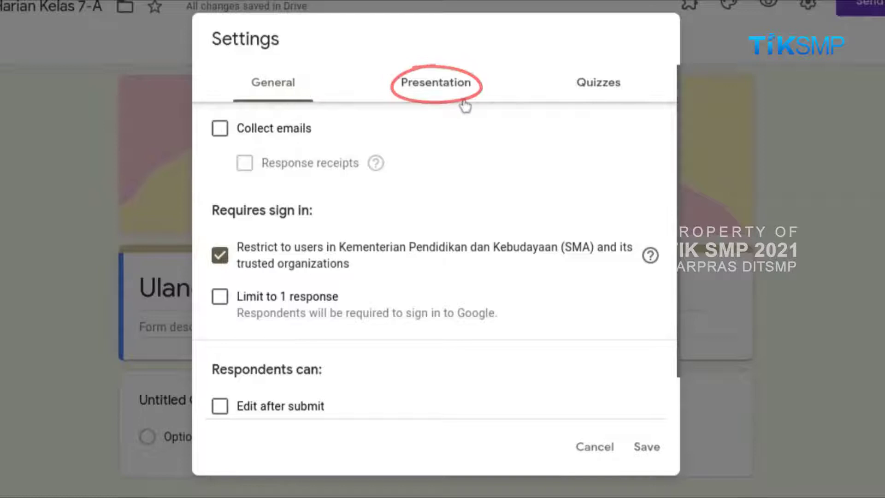
click(583, 91)
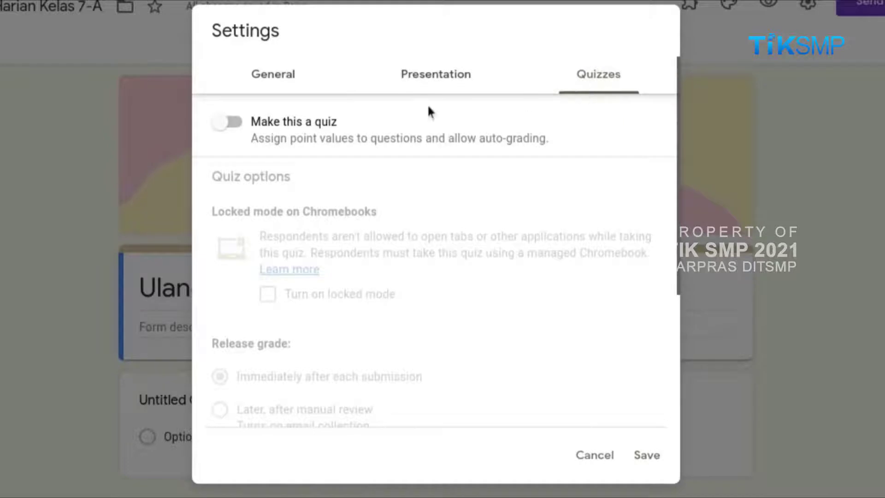
click(235, 125)
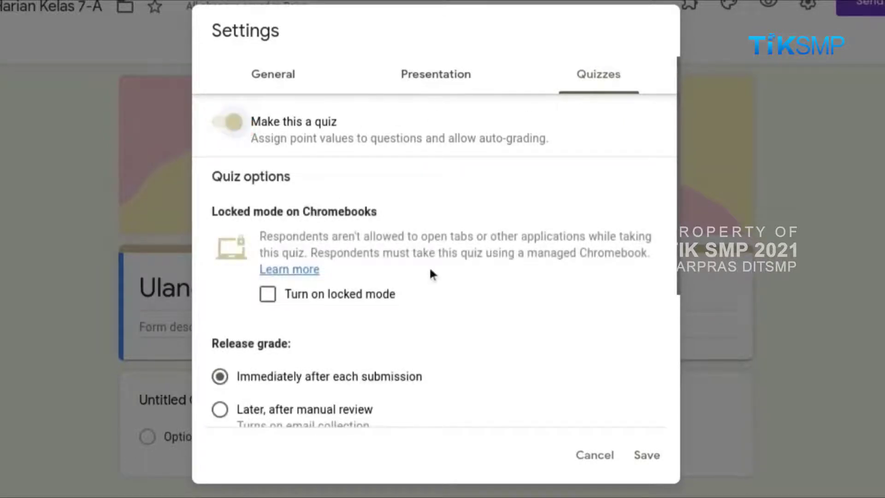
scroll(431, 274, down, 5)
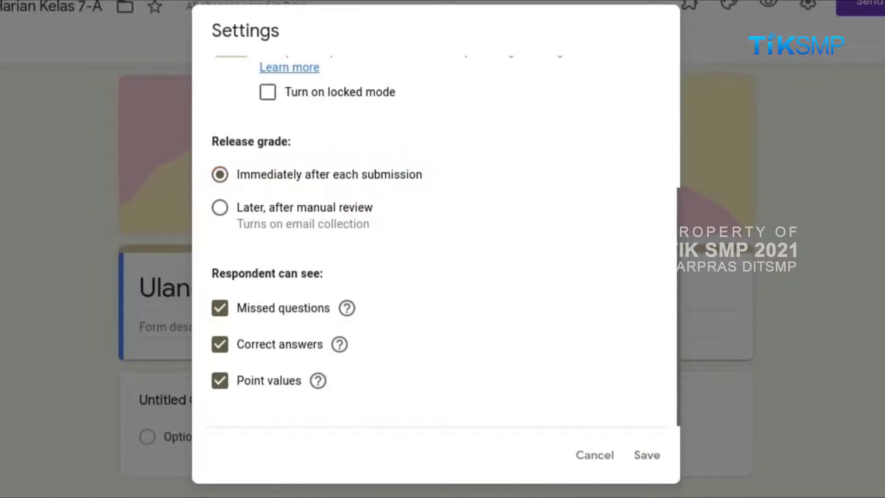
click(220, 207)
click(219, 307)
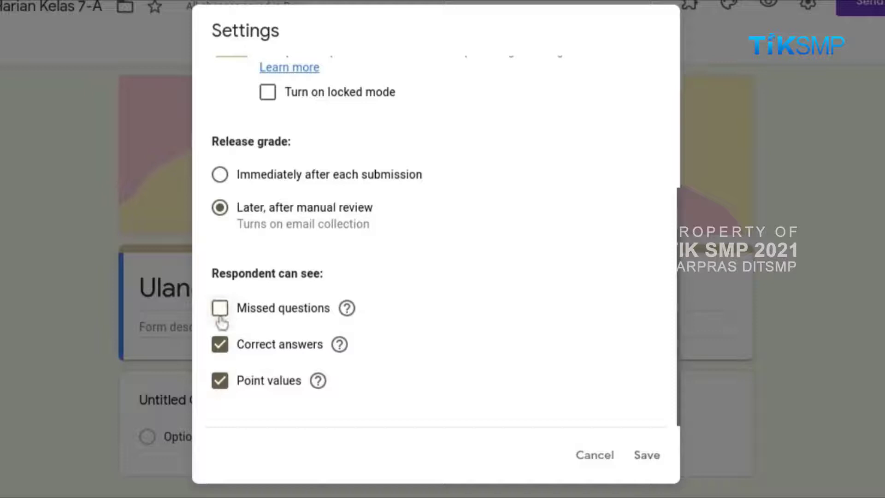
click(220, 348)
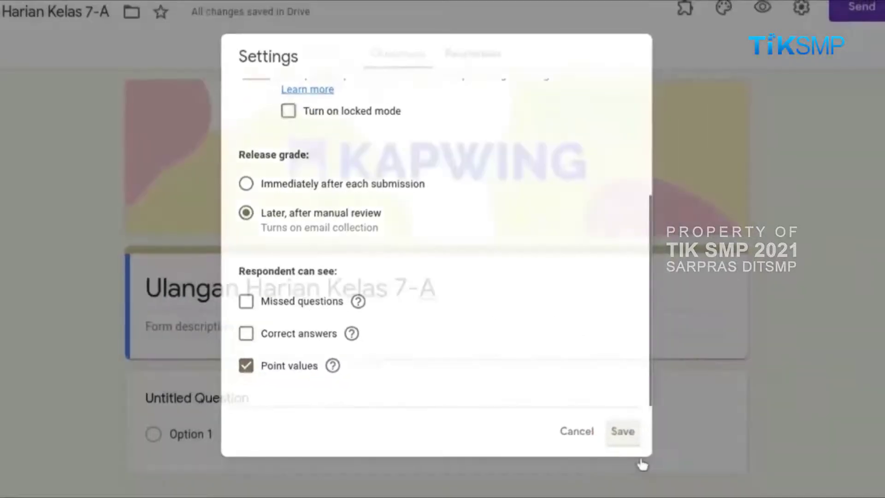
click(643, 460)
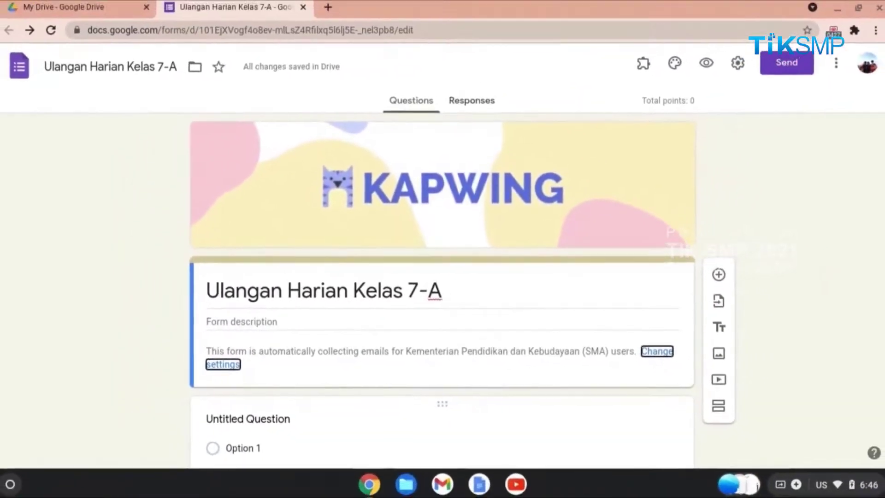
Type the first question: 'Semua peralatan sederhana yang digunakan untuk memudahkan pekerjaan manusia disebut'.
scroll(607, 378, down, 1)
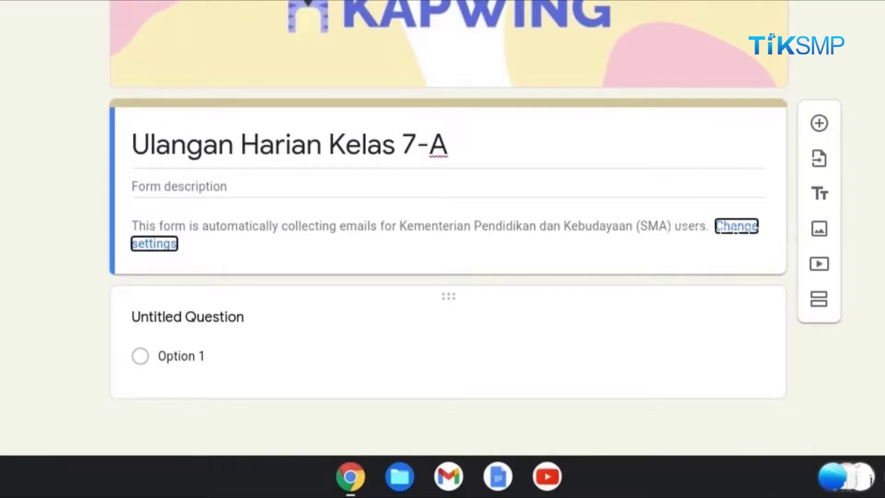
click(217, 317)
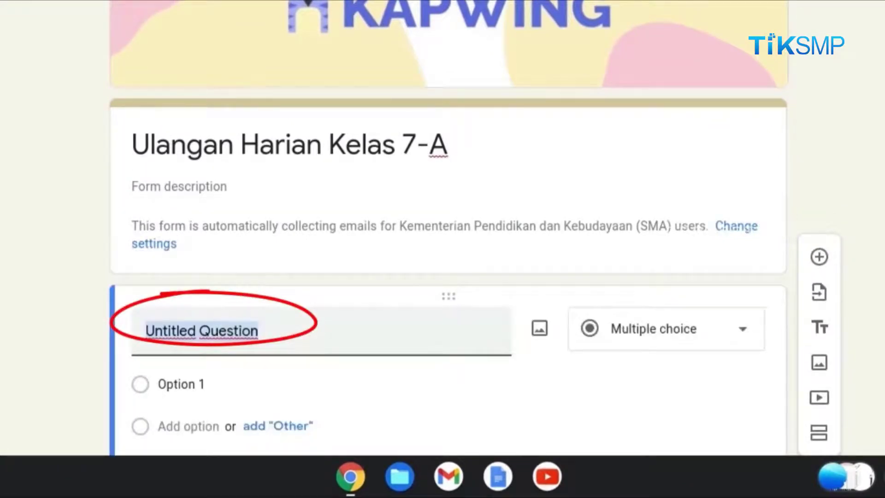
text(Smer)
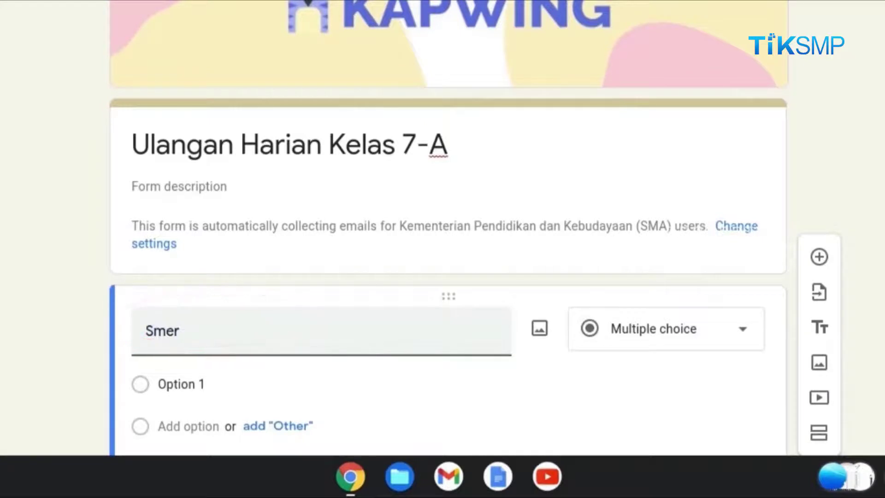
key(BackSpace)
key(BackSpace)
key(BackSpace)
text(emua peralatan se)
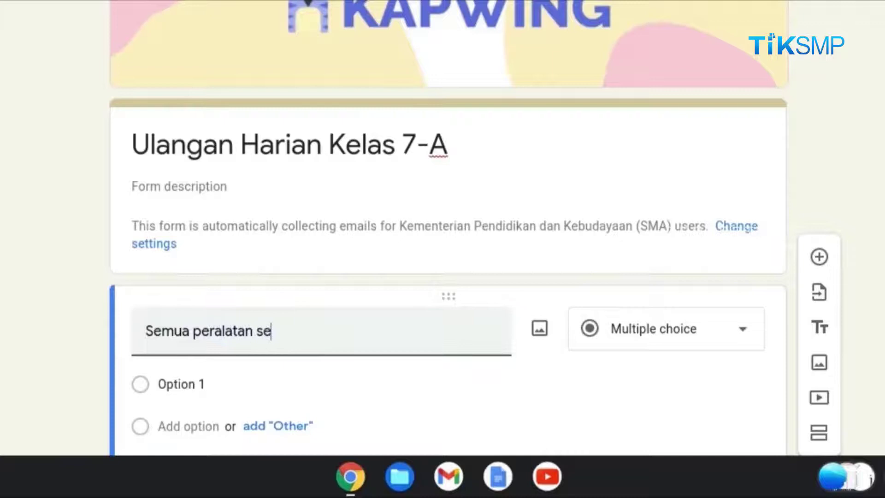
text(drerhana )
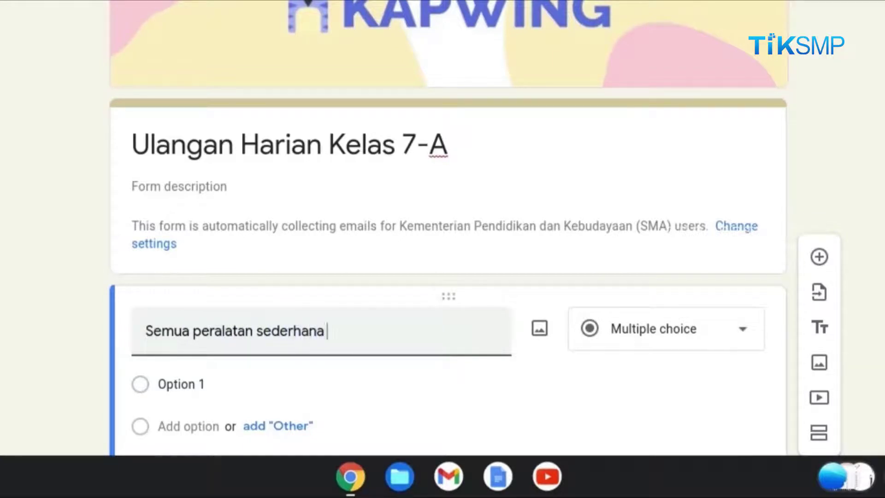
text(yang digunakan )
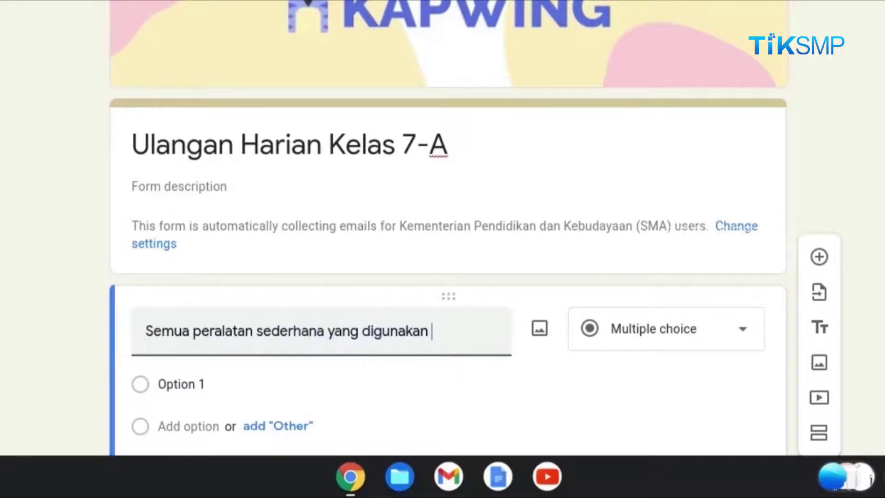
text(untuk mem)
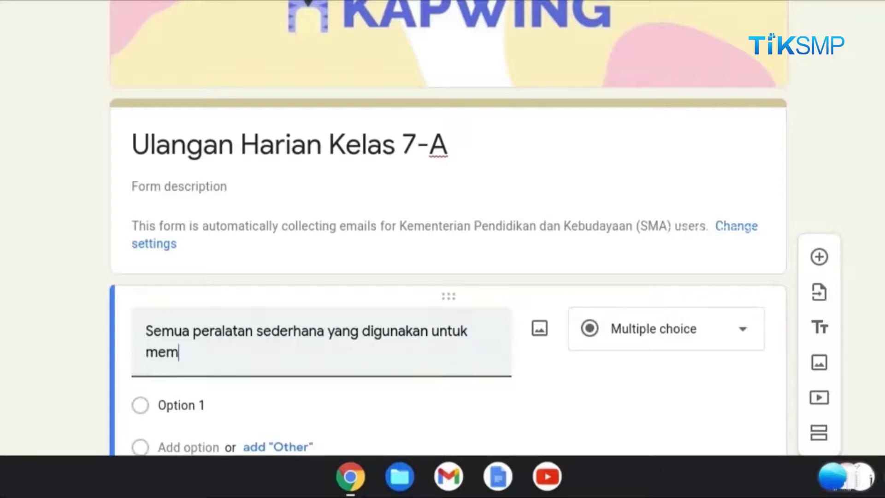
text(udahkan pe)
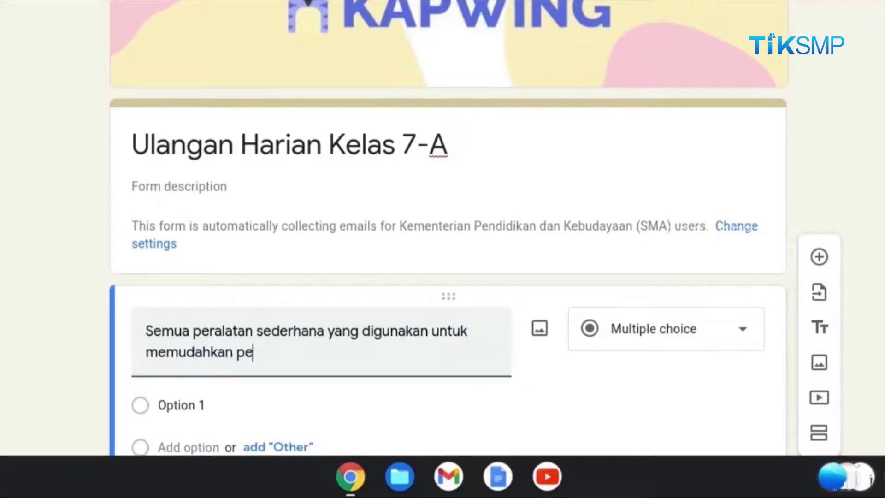
text(kerjaan manusia)
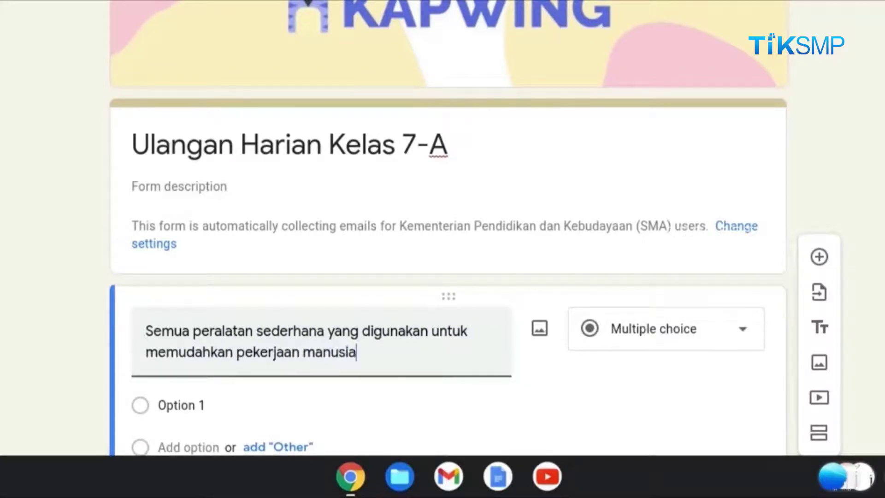
text( disebut...)
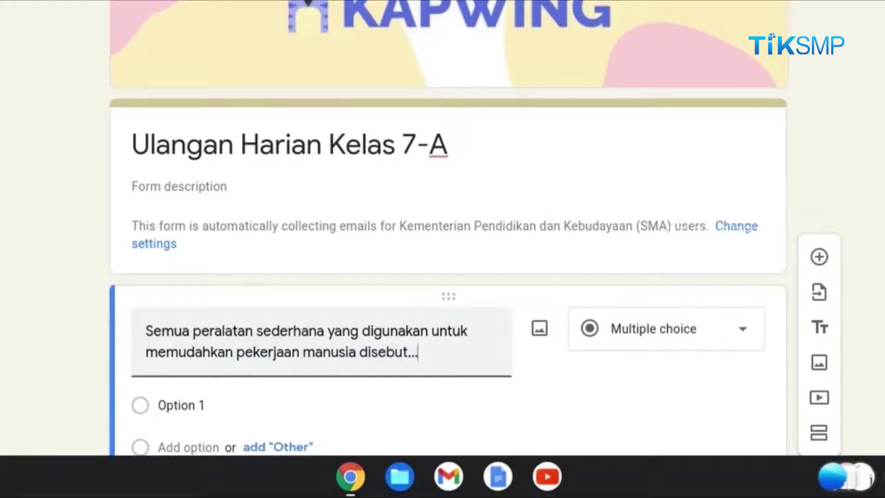
Keep the question as multiple choice and add options 'Pesawat rumit' and 'Pesawat Sederhana'.
click(615, 339)
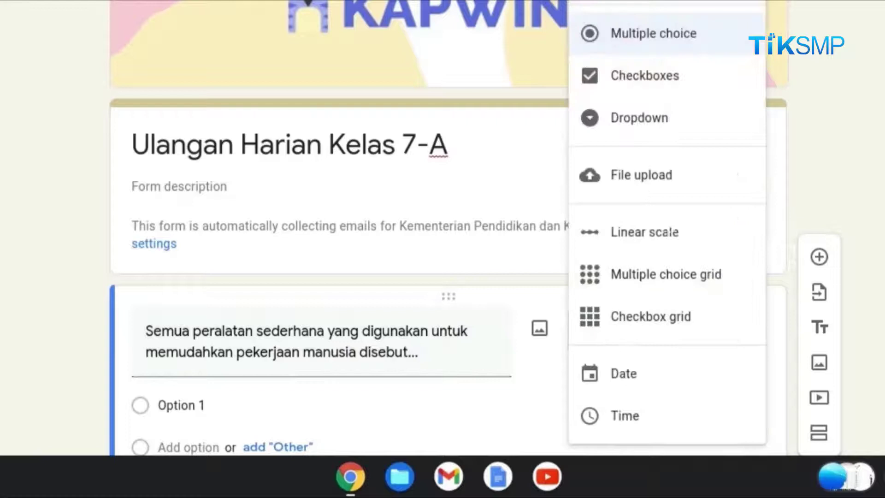
click(707, 33)
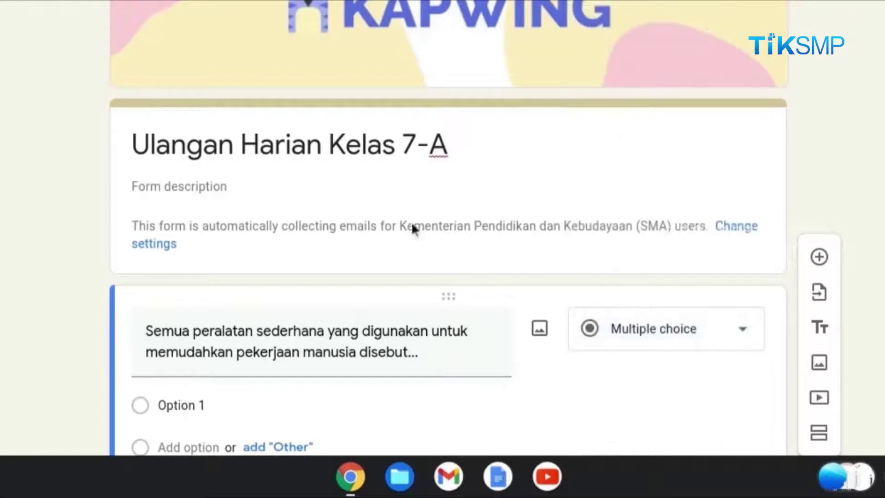
click(221, 399)
text(P)
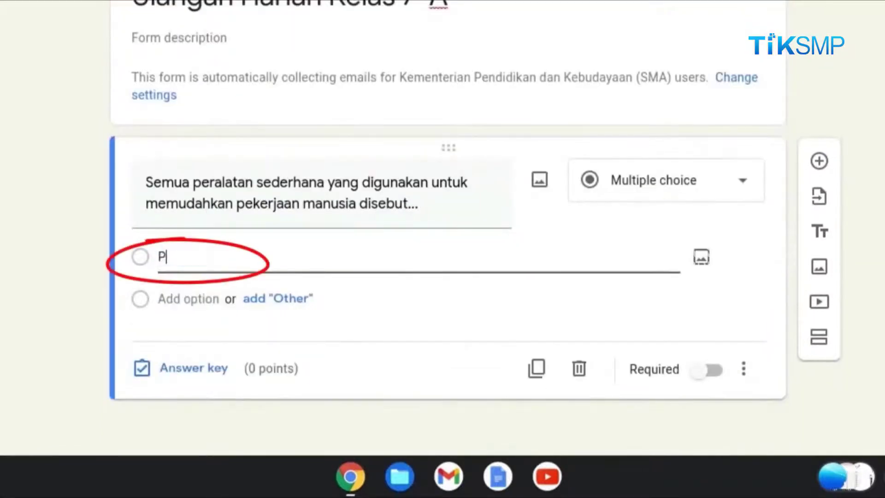
text(esawat rumit)
key(Return)
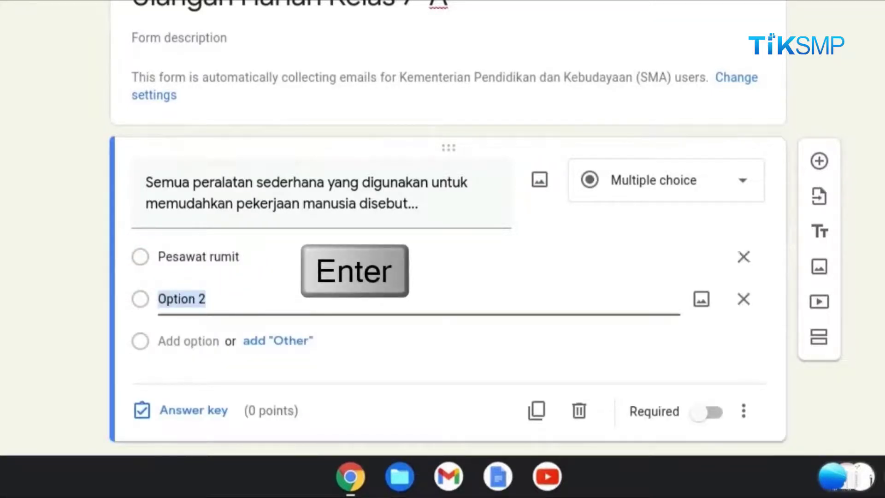
text(Pes)
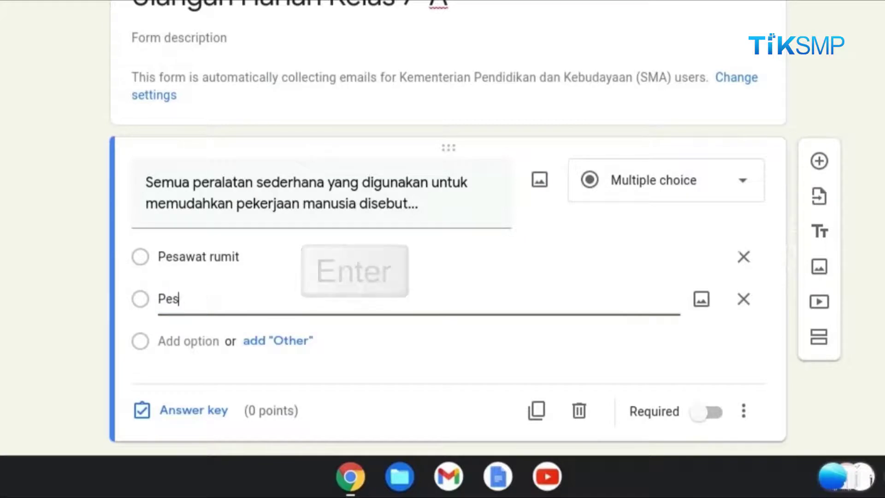
text(awat Seder)
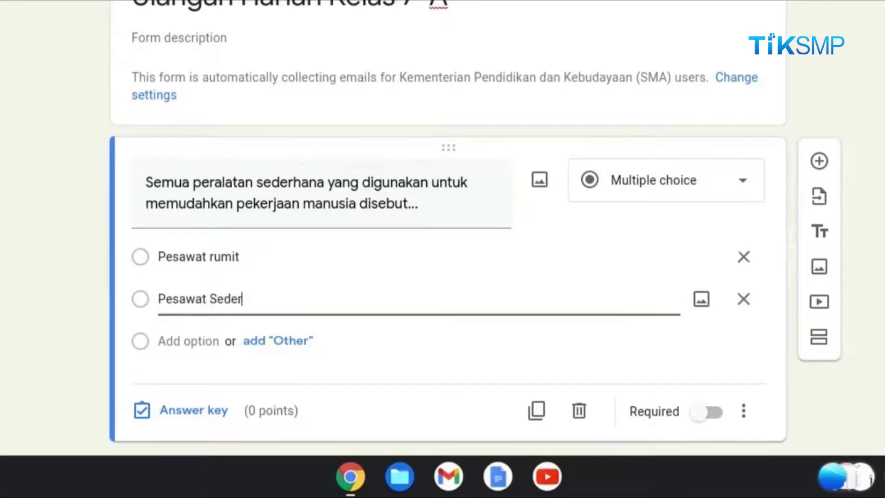
text(hana)
key(Return)
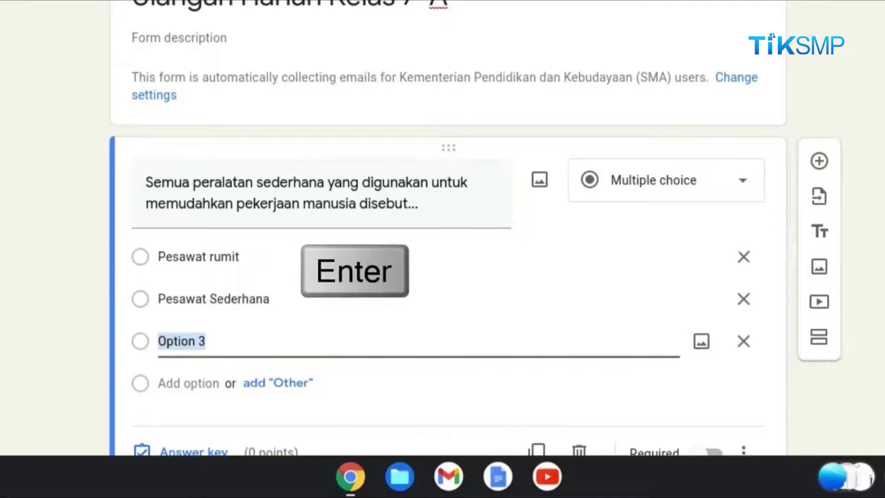
Add the options 'Pesawat ANtariksa' and 'Perkakas Rumah Tangga'.
text(Pesawa)
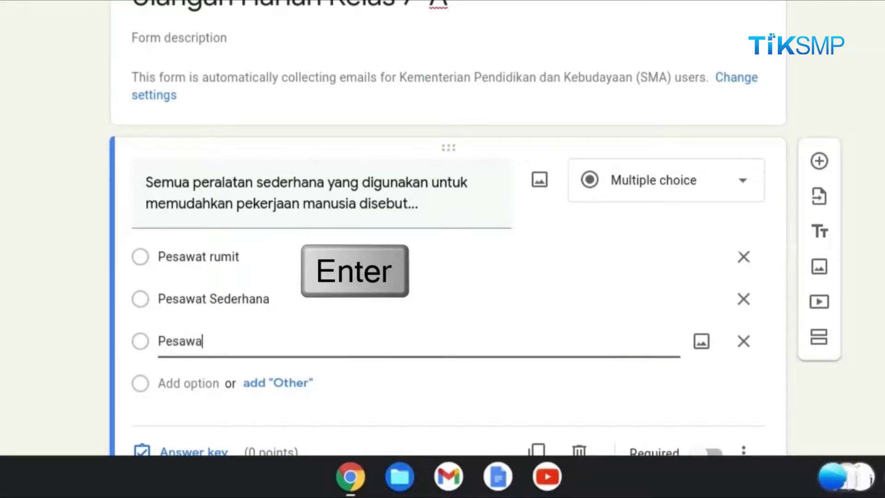
text(t ANtarikas)
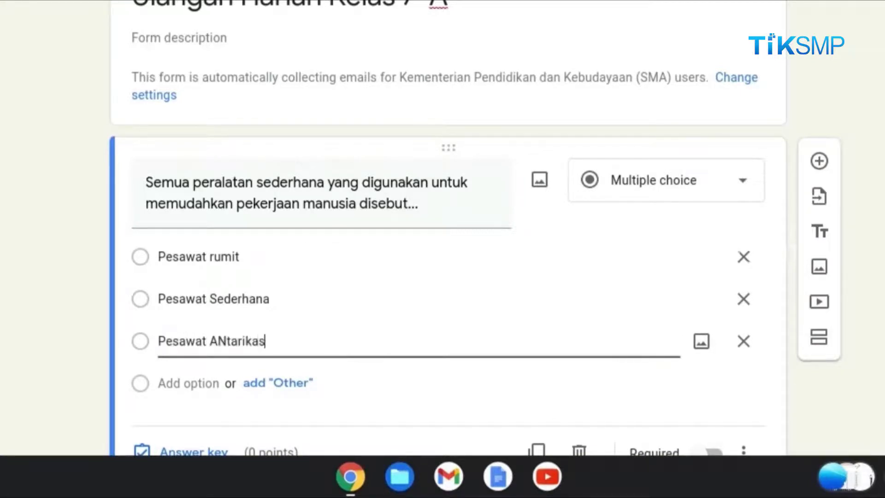
key(BackSpace)
key(BackSpace)
text(sa)
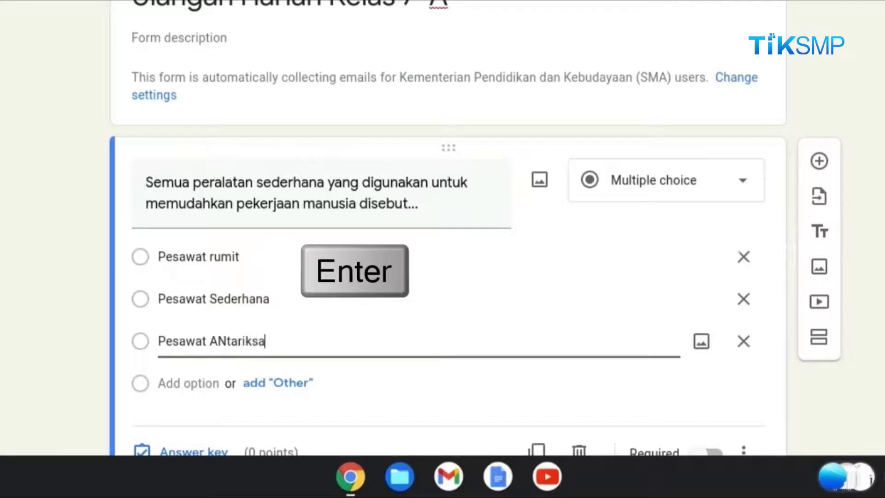
key(Return)
text(Perk)
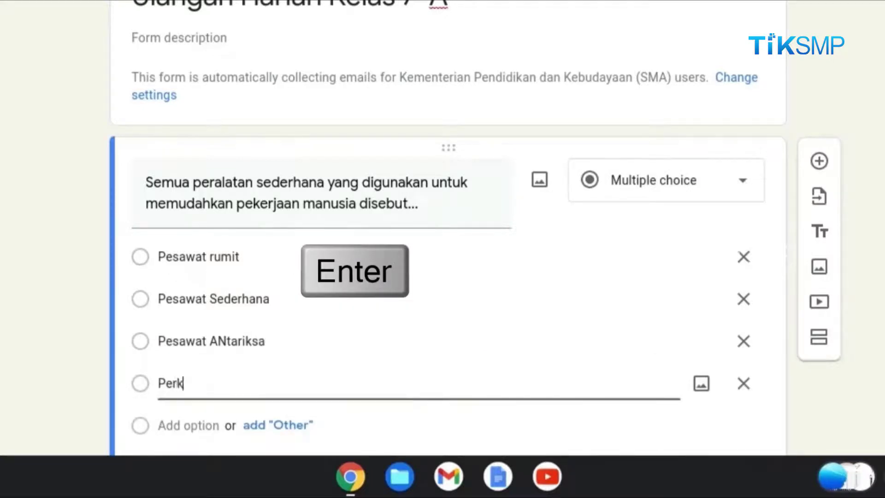
text(akas Rumah )
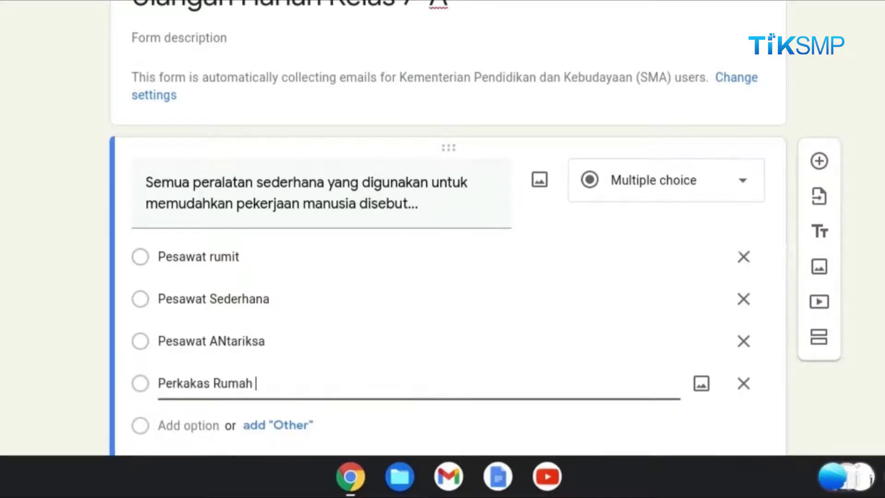
text(TAngga)
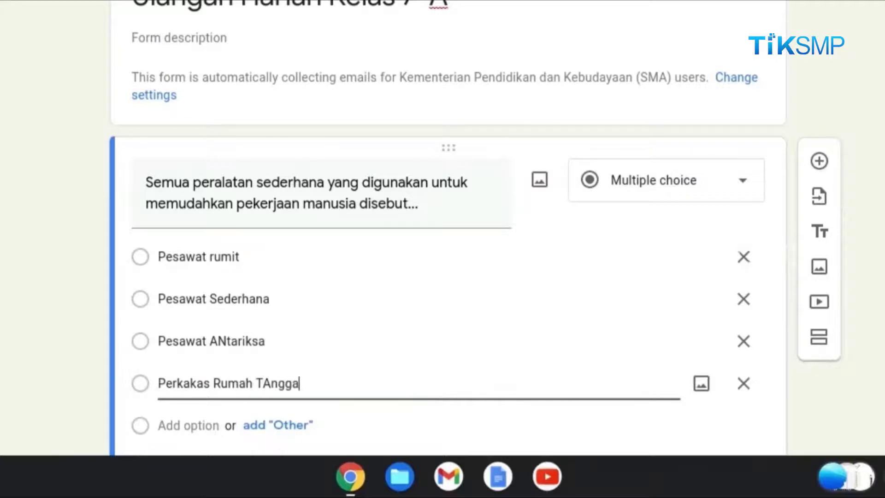
key(BackSpace)
key(BackSpace)
key(BackSpace)
Set the answer key to Pesawat Sederhana, worth 10 points.
text(ngga)
scroll(226, 375, down, 3)
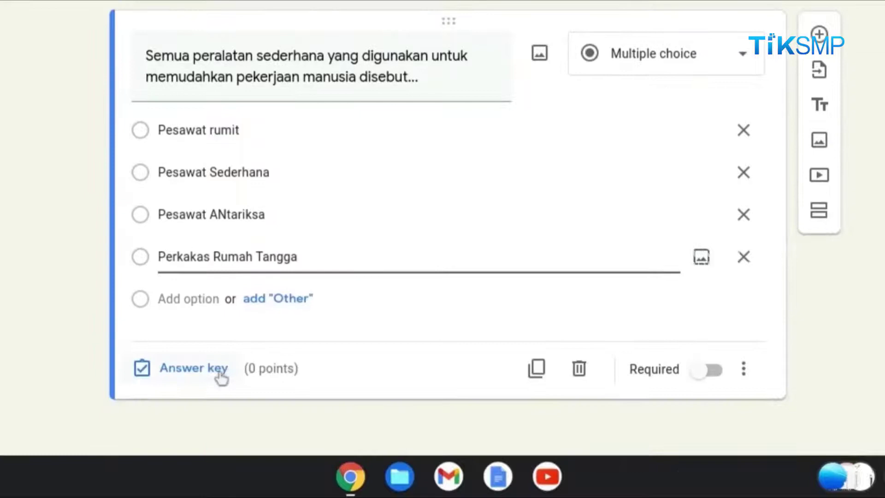
click(220, 374)
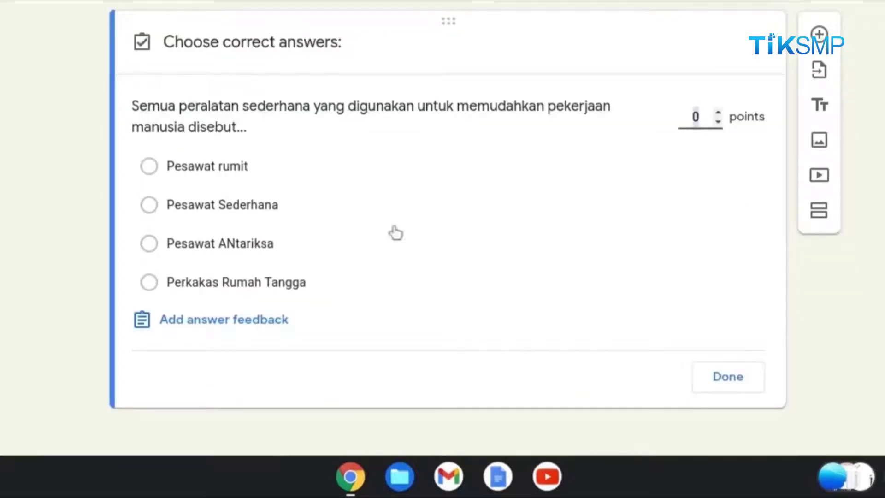
click(249, 219)
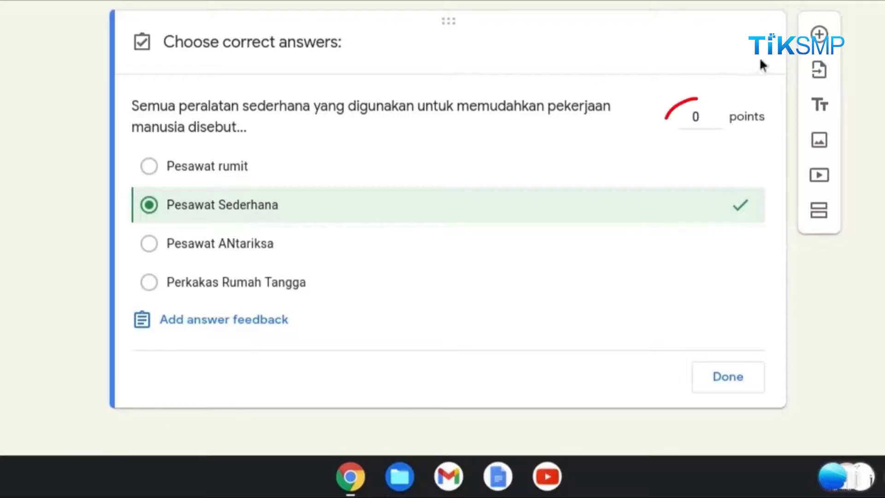
click(693, 115)
text(1)
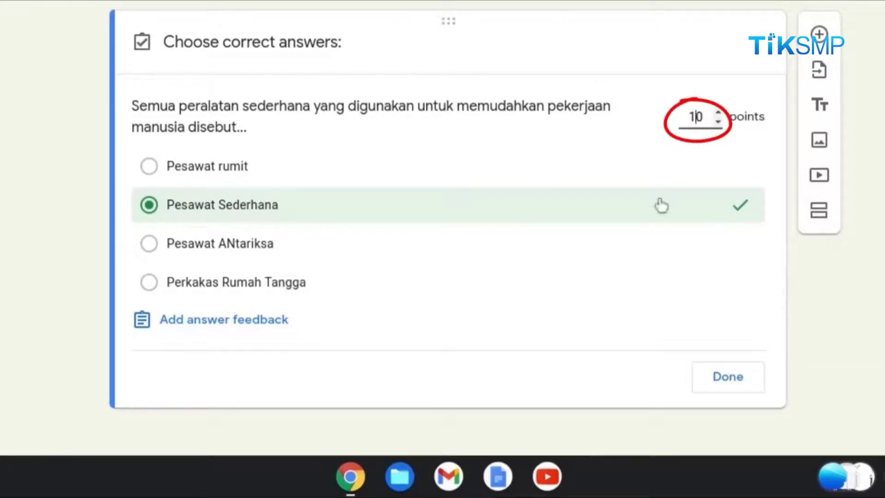
click(712, 380)
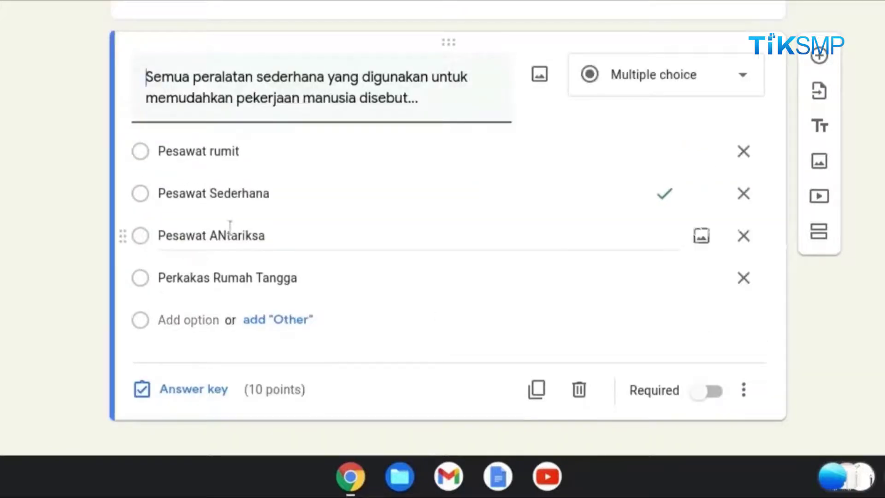
Correct the third option to 'Pesawat Antariksa' and make the question required.
click(231, 236)
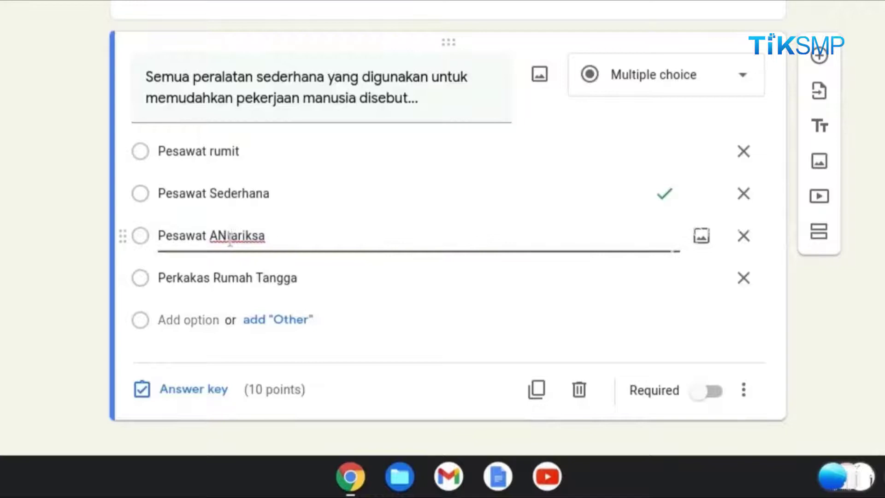
key(BackSpace)
key(BackSpace)
text(nt)
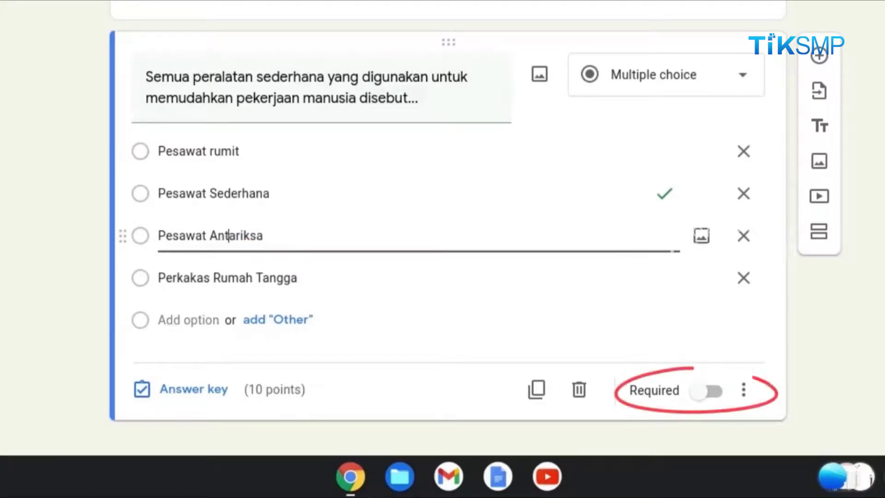
click(719, 399)
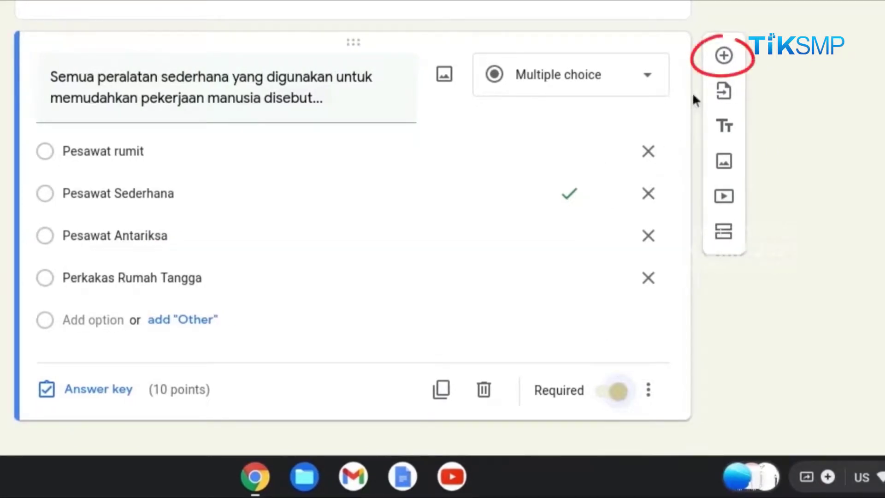
Add a second question 'Apakah yang dimaksud dengan kuasa?' with the Short answer type.
click(723, 58)
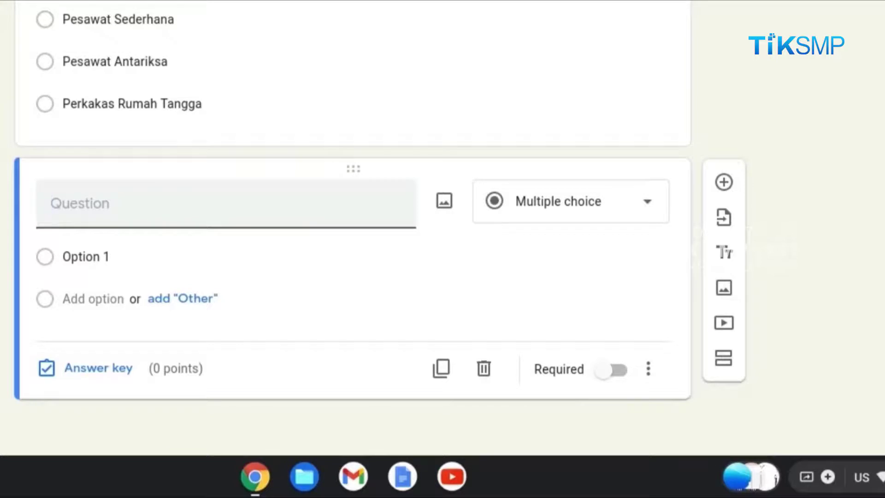
text(Apakah yan f)
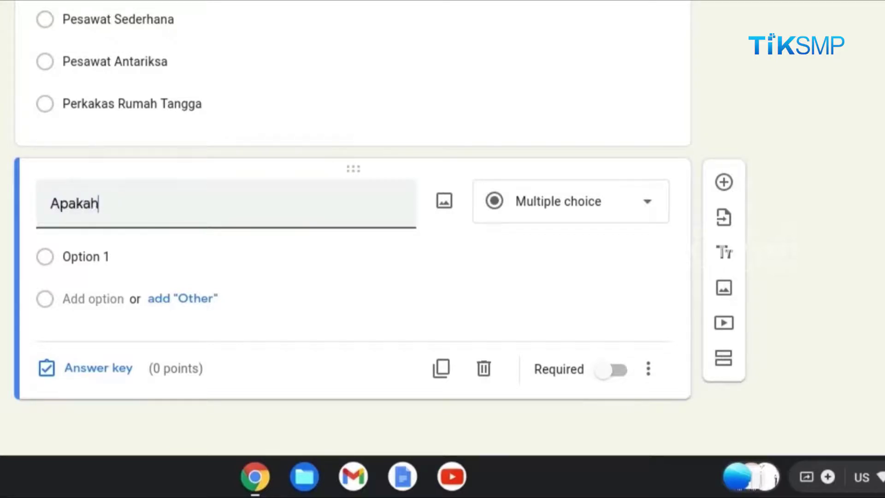
key(BackSpace)
key(BackSpace)
text(g dimaksud dengan kuar)
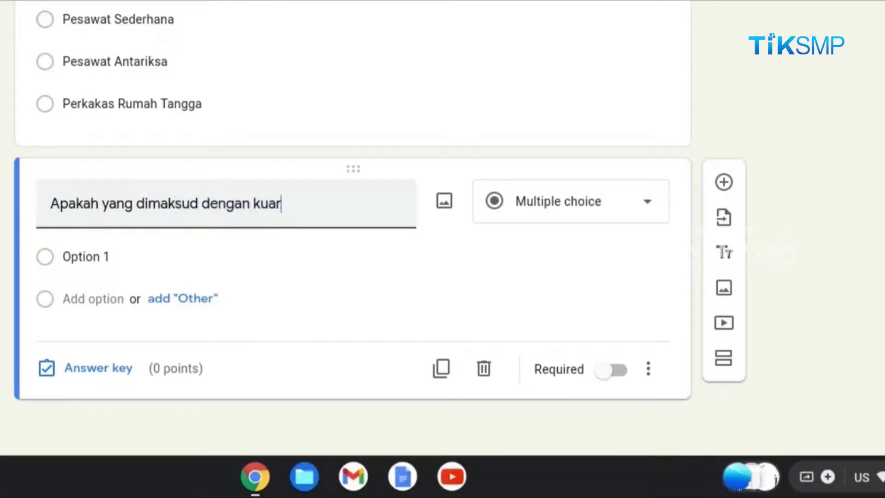
key(BackSpace)
text(sa?)
click(628, 201)
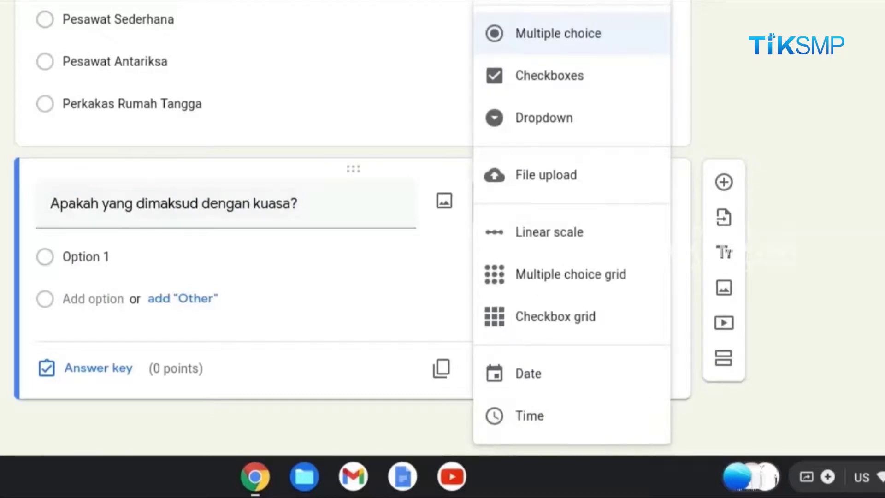
key(Up)
key(Up)
key(Return)
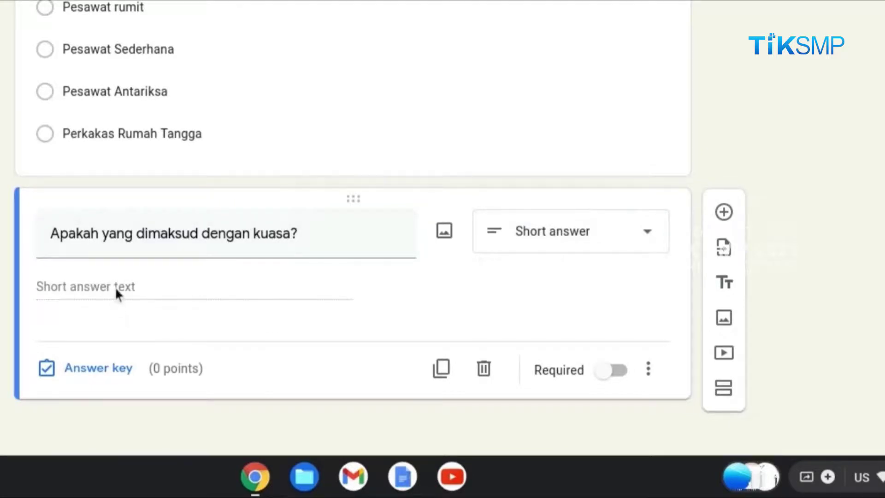
Give the kuasa question 10 points in its answer key.
click(86, 362)
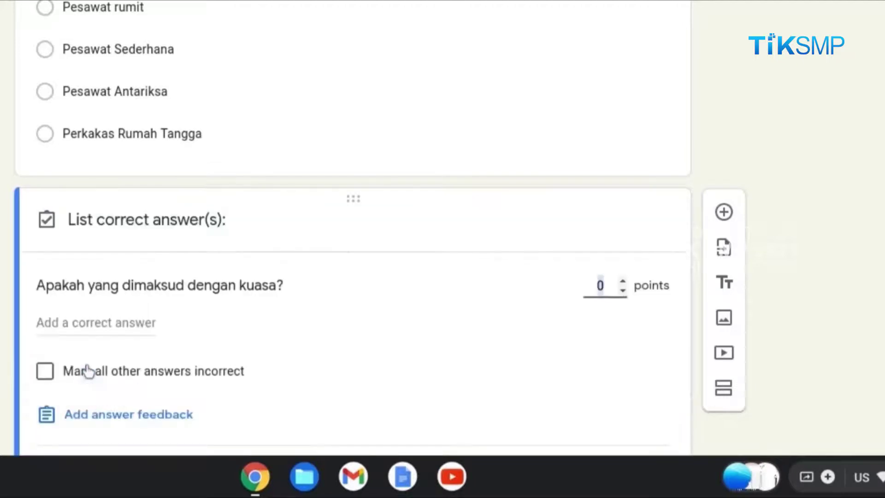
scroll(479, 274, down, 1)
scroll(479, 275, down, 1)
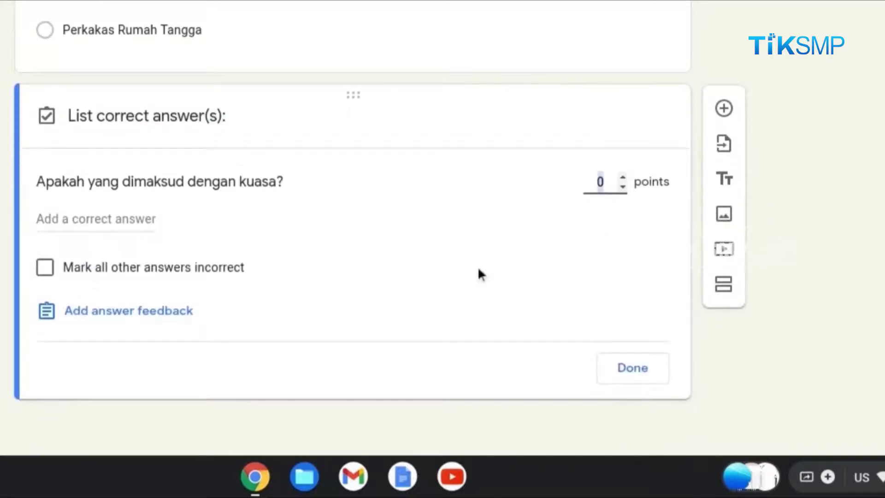
click(79, 217)
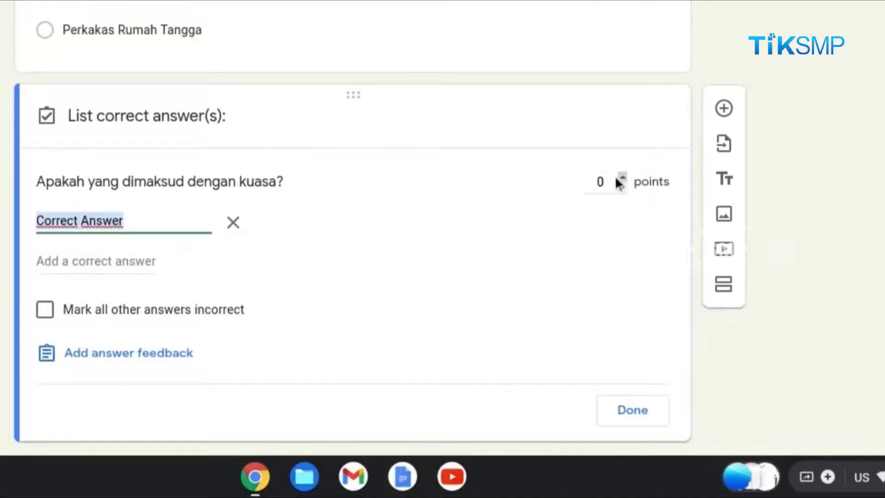
click(601, 182)
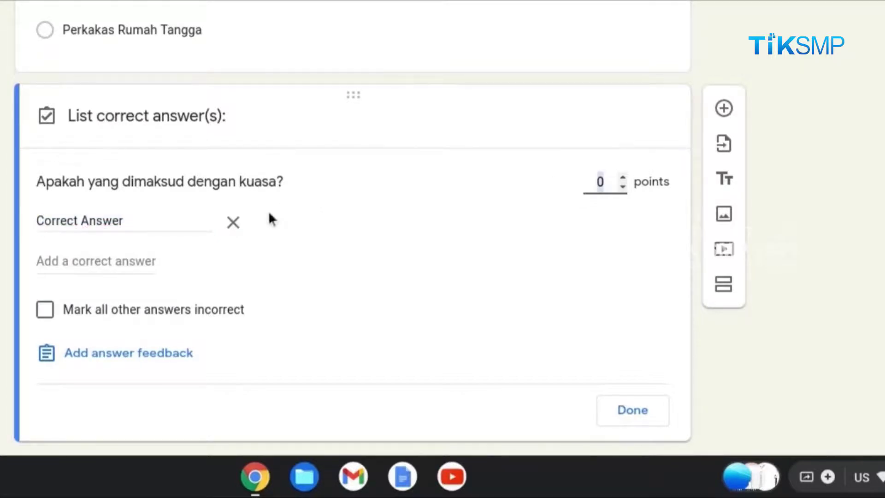
text(10)
click(234, 223)
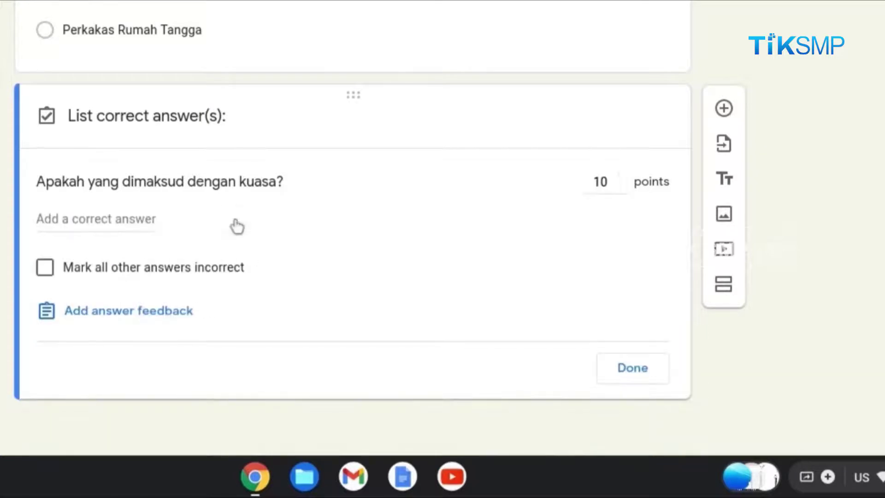
click(666, 382)
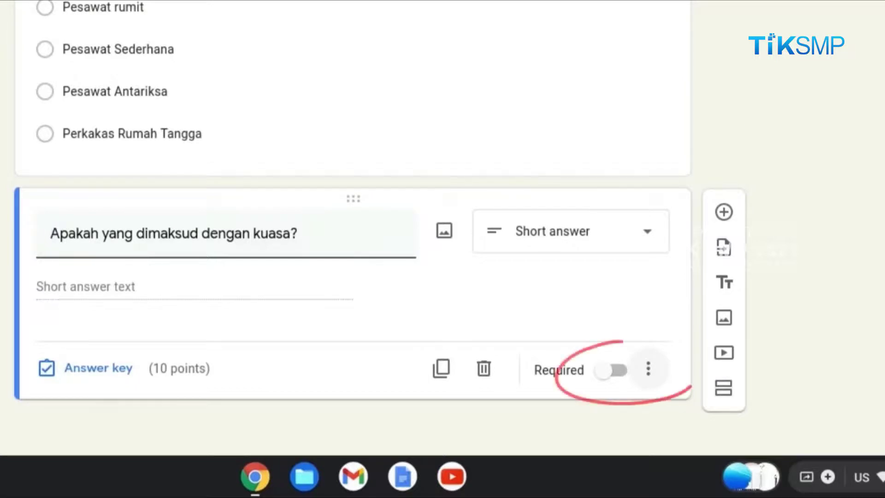
Make the kuasa question required and add a new multiple-choice question below it.
click(649, 370)
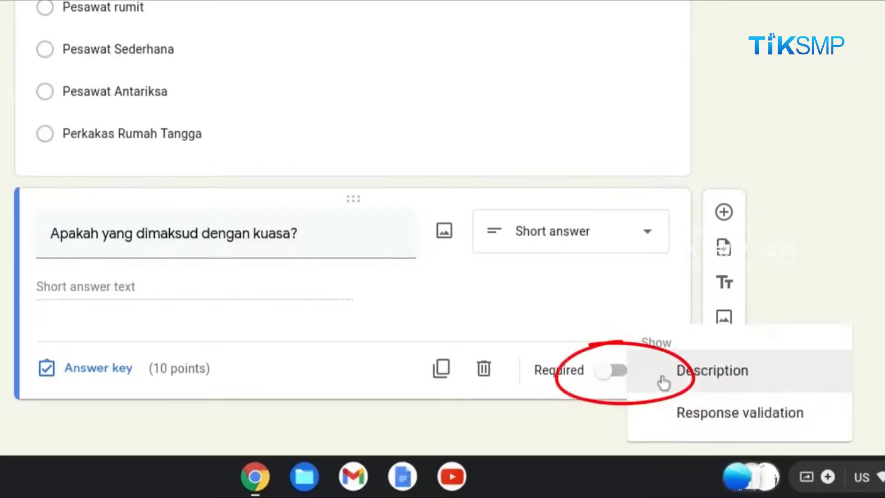
click(620, 378)
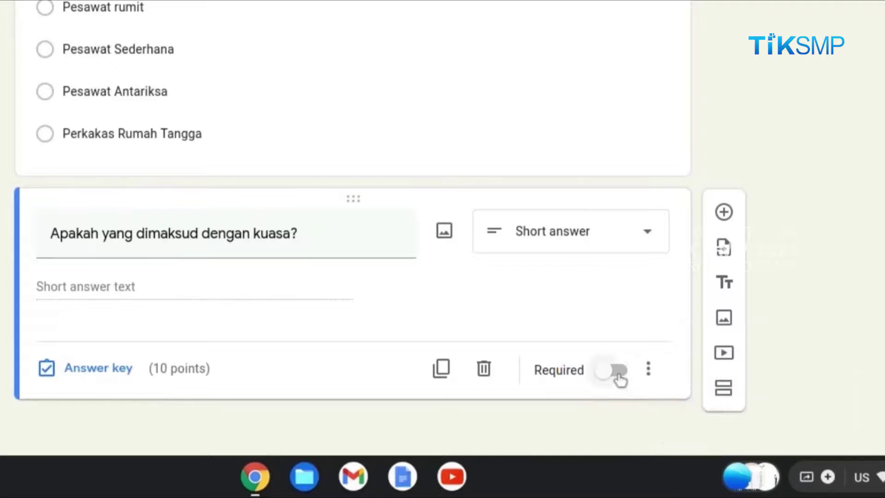
click(620, 378)
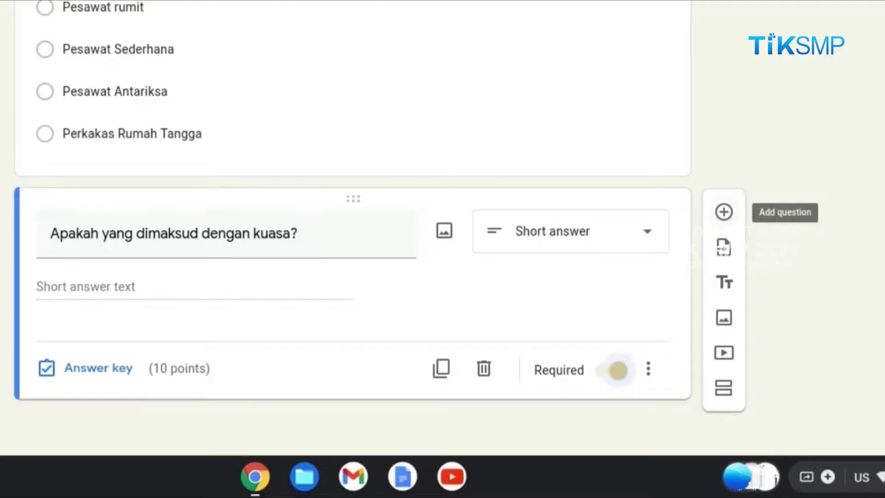
click(723, 211)
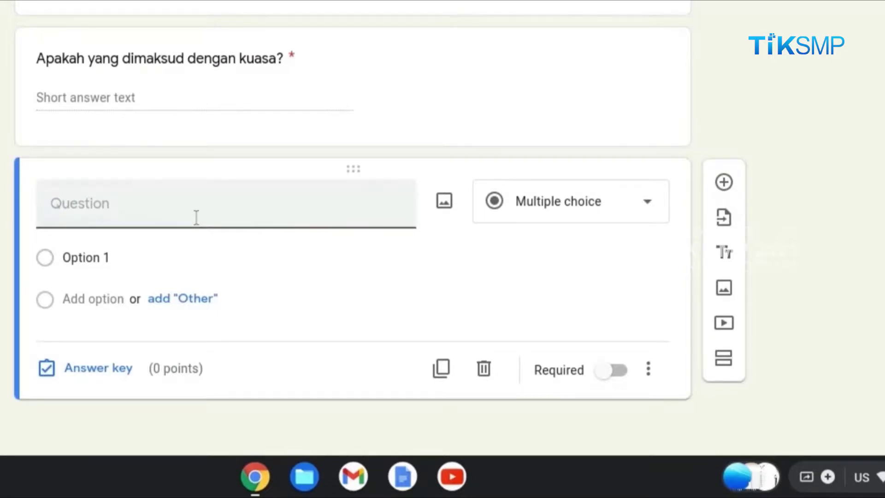
Enter 'Perhatikan beberapa peralatan berikut' as the new question's title.
text(Perhatikan b)
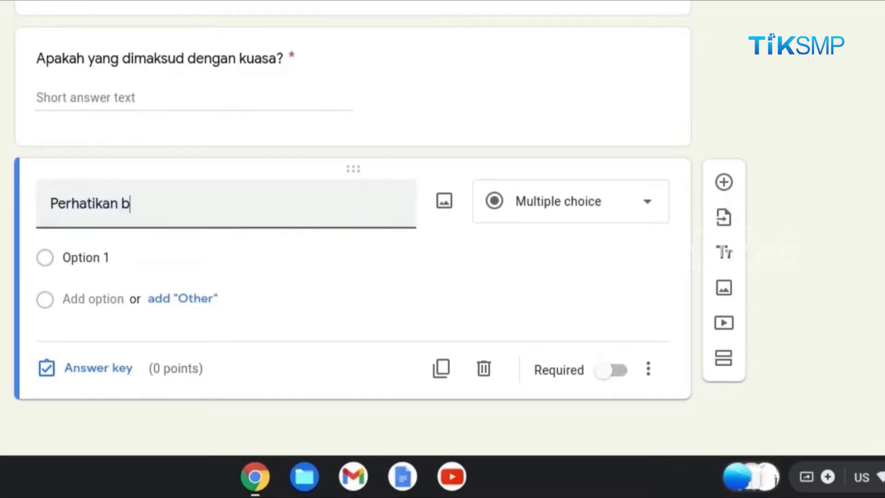
text(eberapa peral)
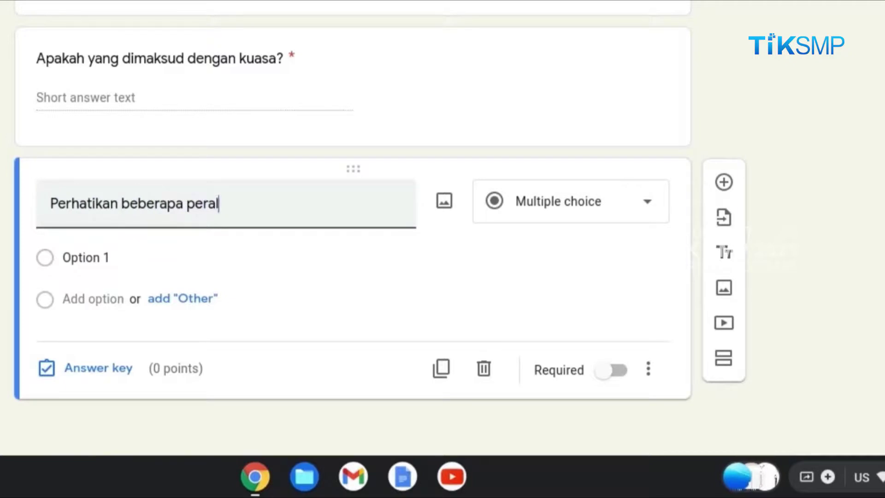
text(atan berikut!)
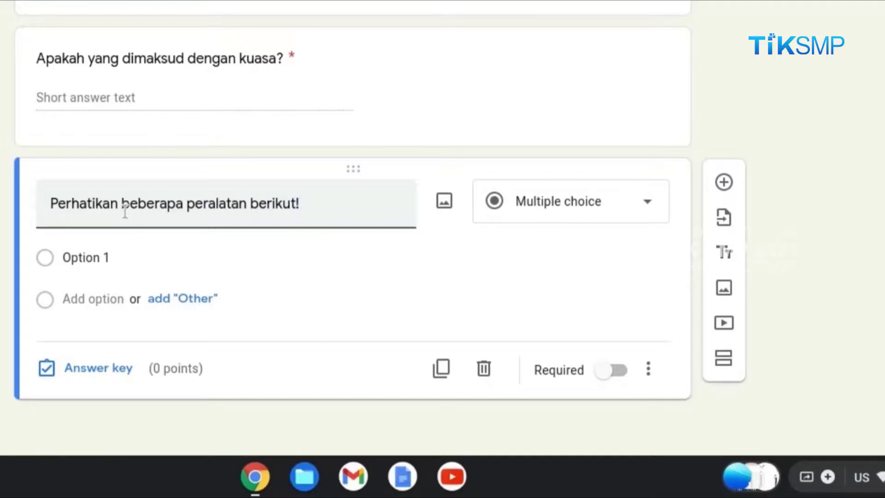
Upload the JI.jpeg image of four numbered tools into the question.
click(444, 212)
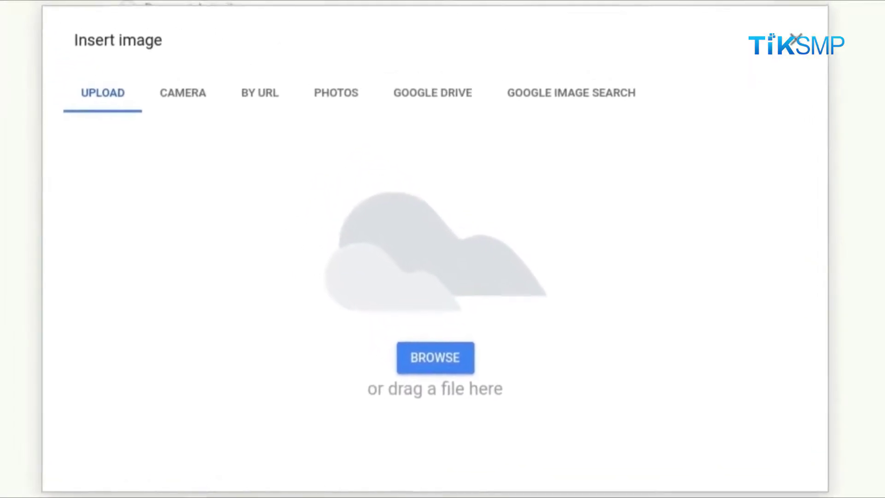
click(450, 367)
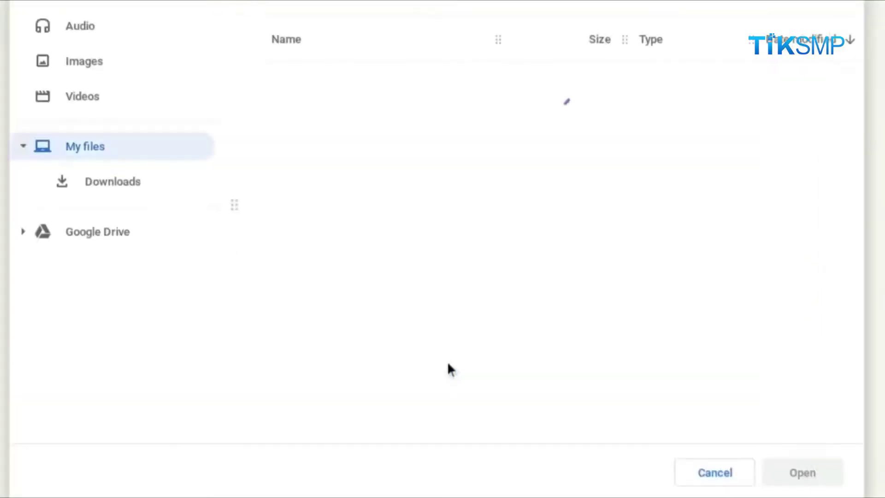
click(327, 113)
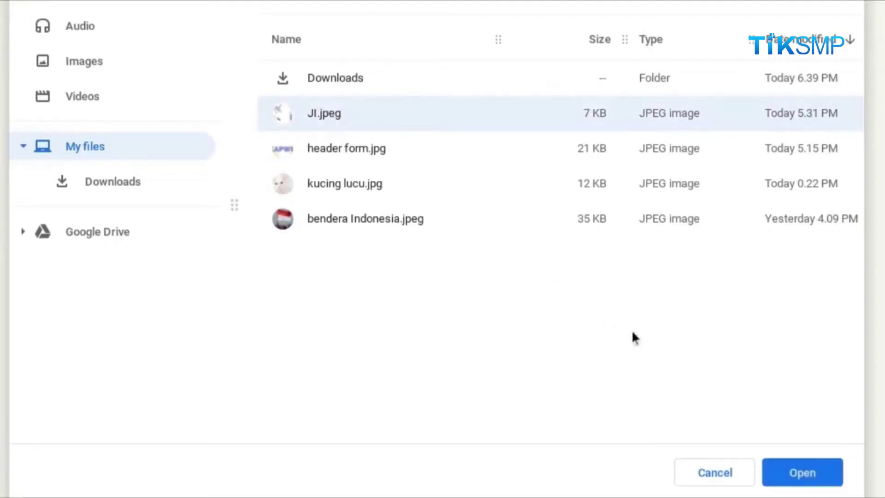
click(840, 479)
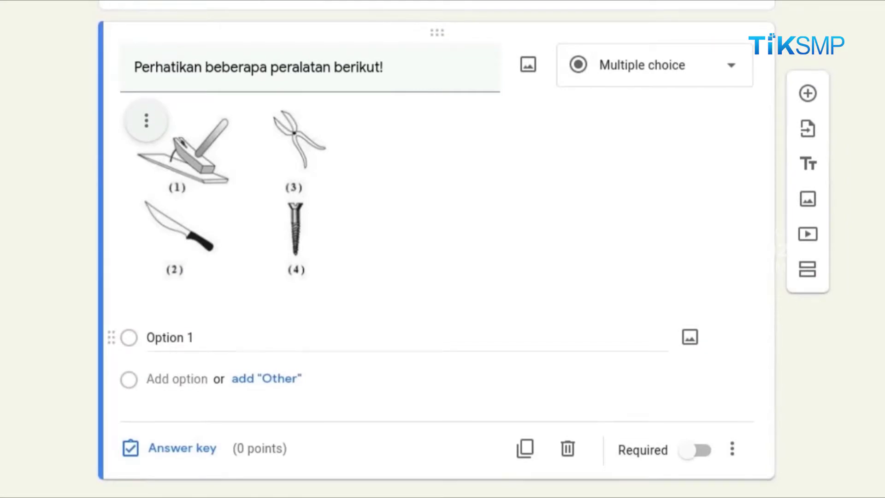
Caption the image 'Alat-alat yang bekerjanya berdasarkan prinsip bidang miring ditunjukan oleh nomor...'.
click(155, 137)
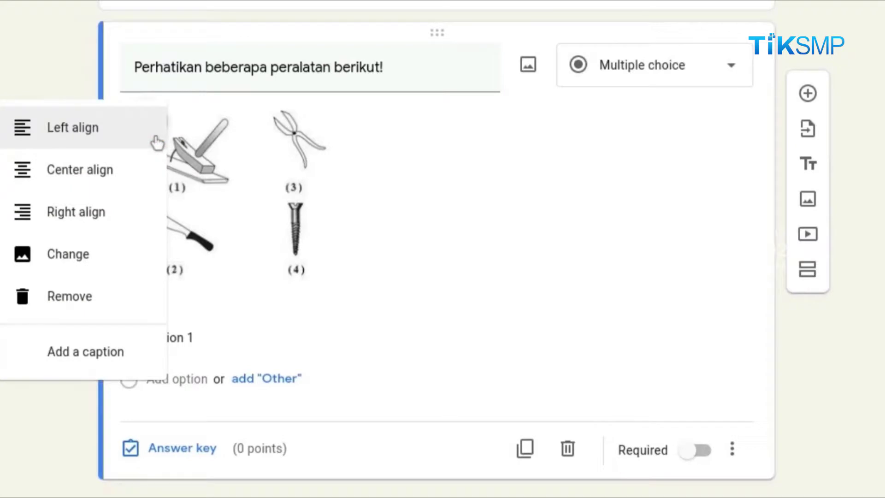
click(141, 362)
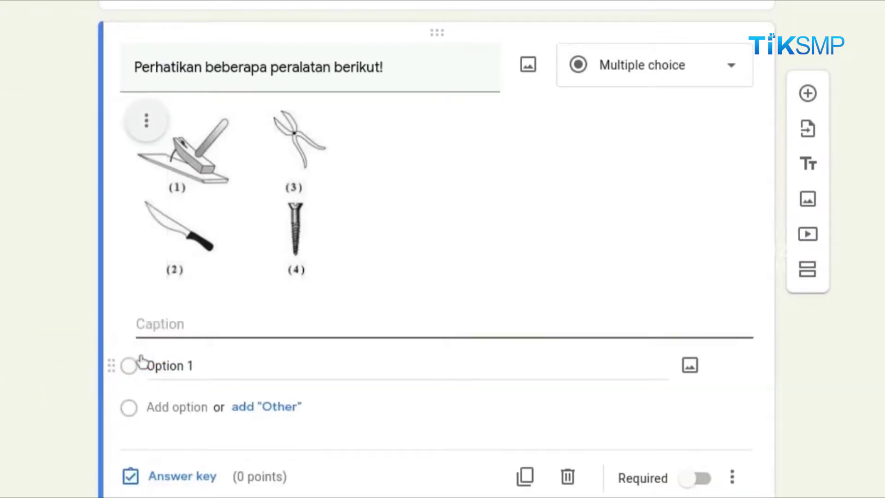
text(Alat-alat )
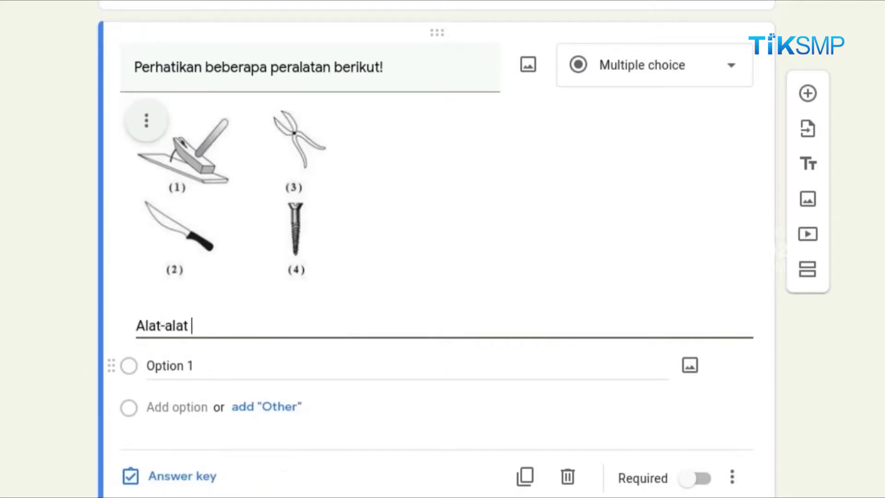
text(yang be)
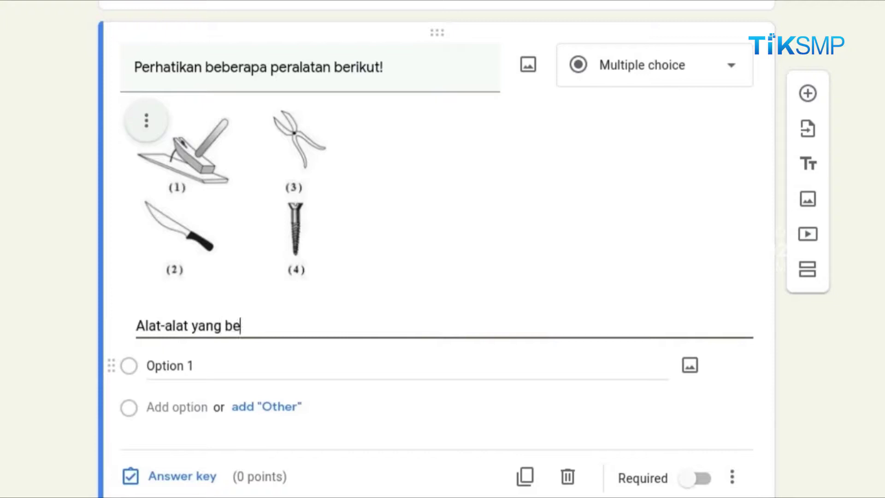
text(kerjanya ber)
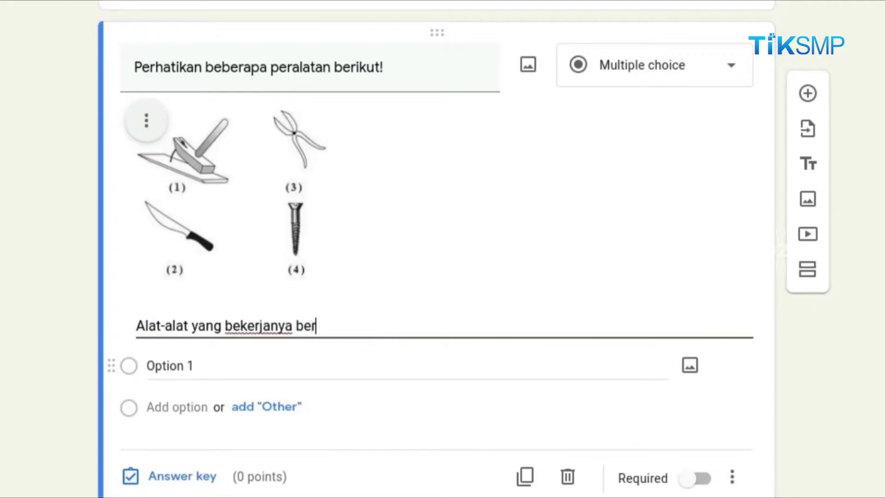
text(dasarkan )
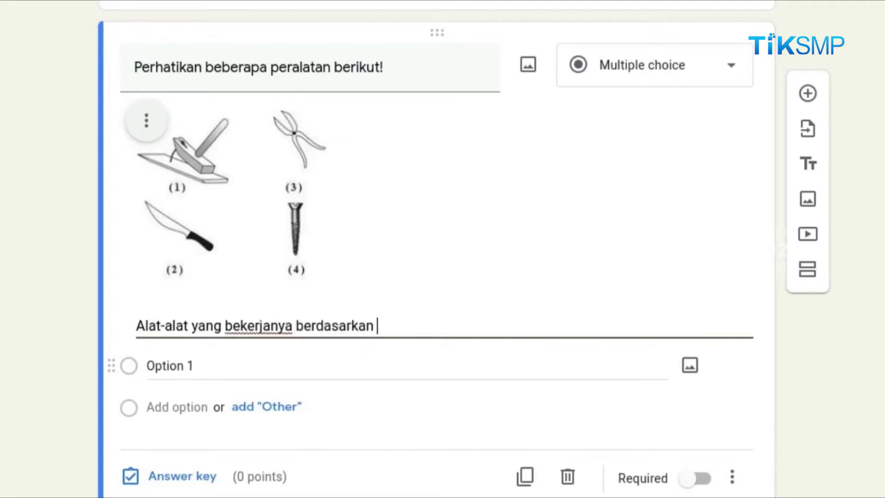
text(prinsip b)
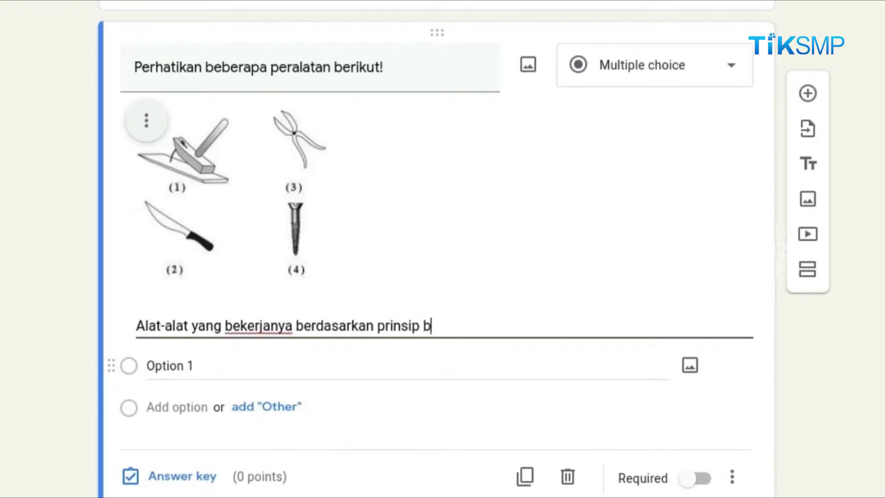
text(ian)
key(BackSpace)
text(dasarkan prinsip bidang )
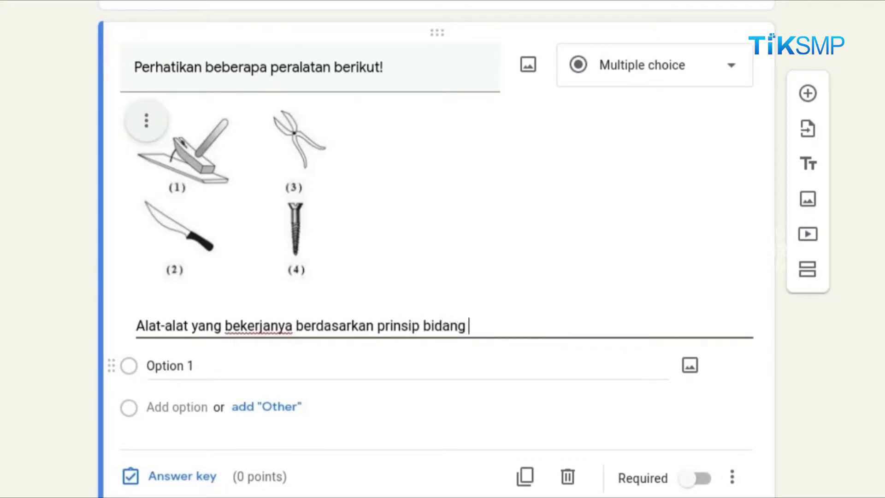
text(miring ditun)
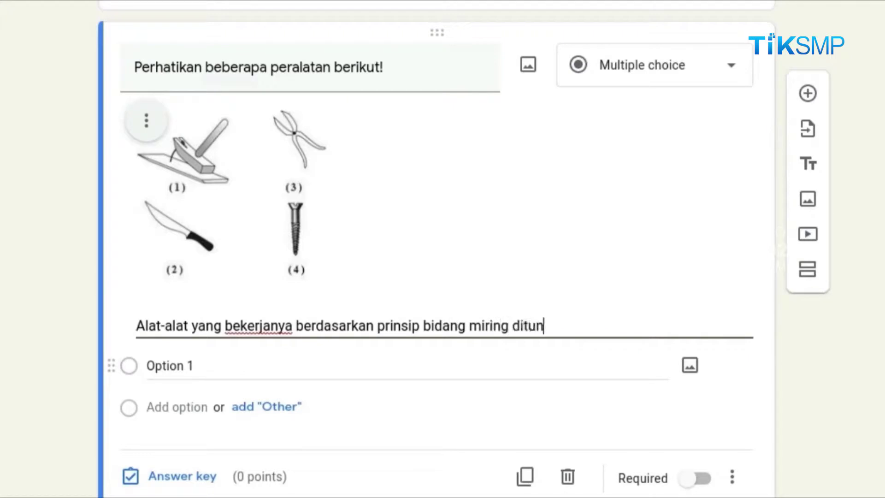
text(jukan oleh nom)
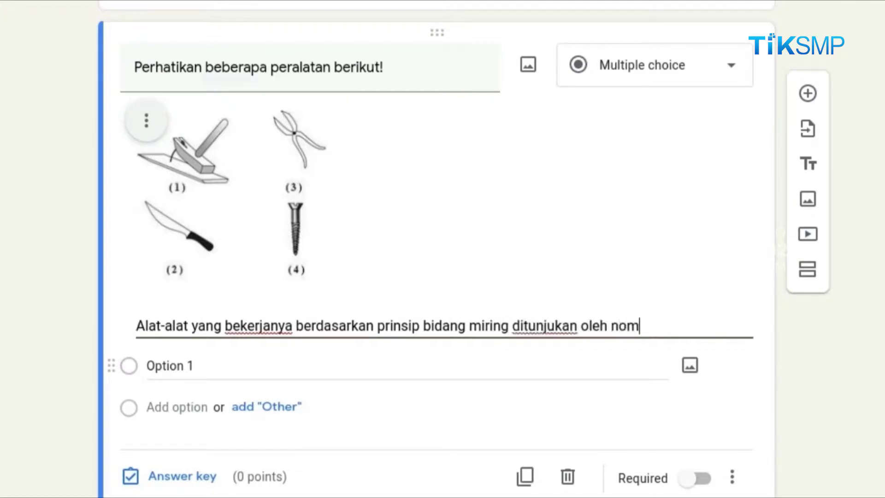
text(or...)
Switch the question to Checkboxes with the options 1, 2, 3 and 4.
click(599, 86)
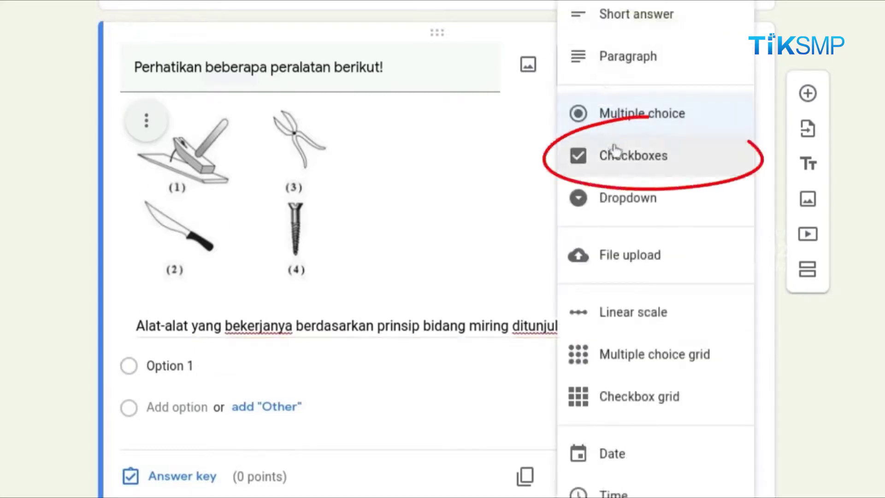
click(618, 159)
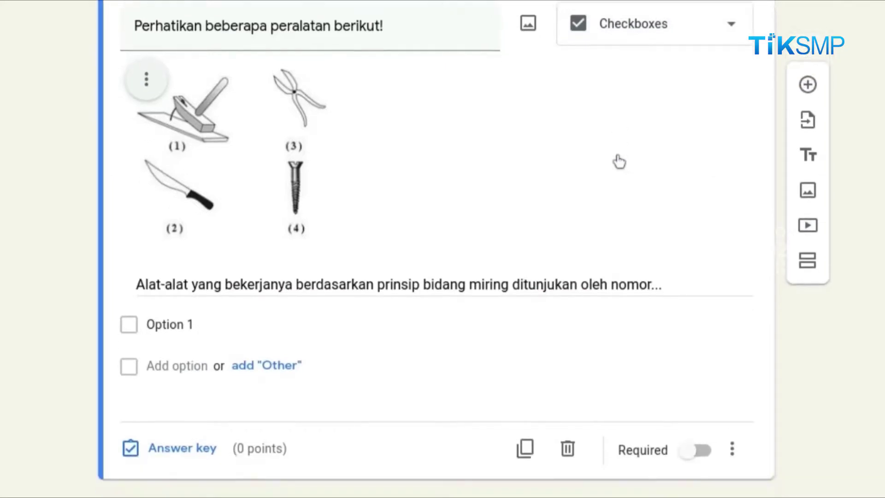
click(169, 326)
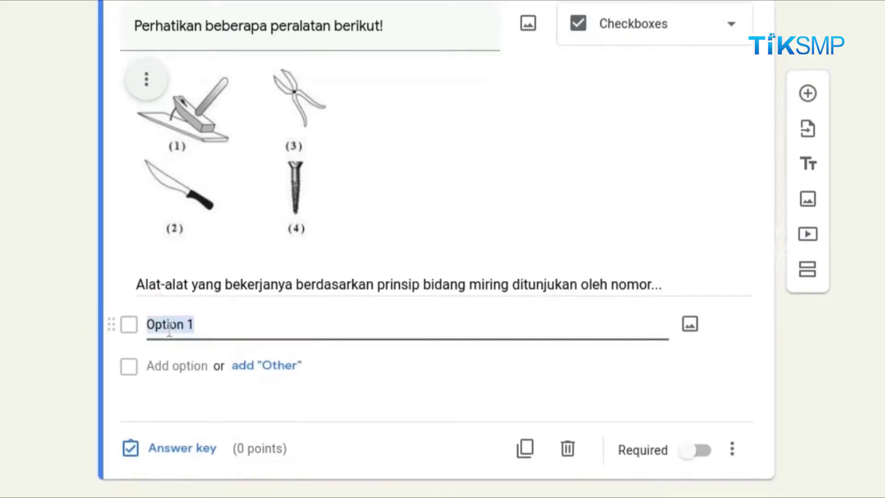
text(1)
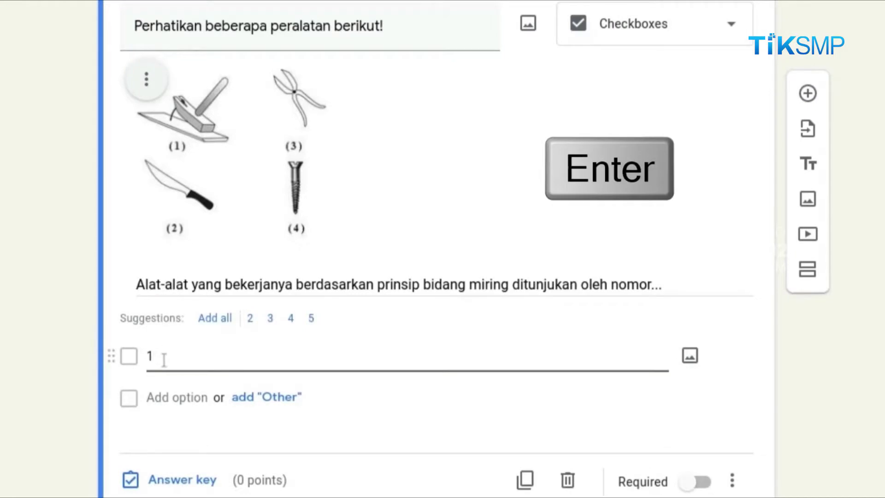
key(Return)
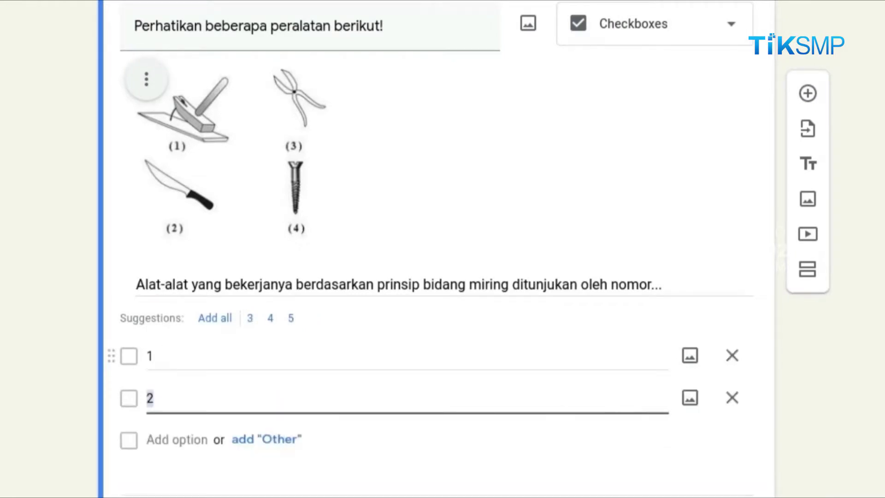
text(2)
key(Return)
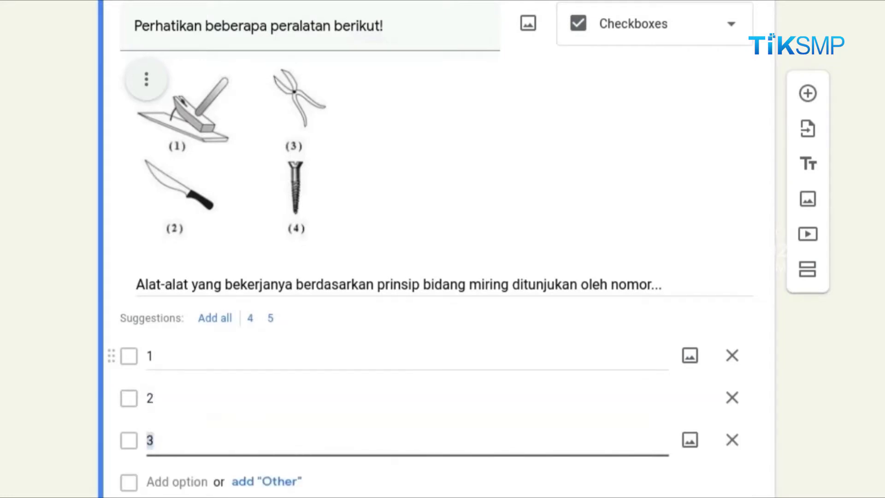
text(3)
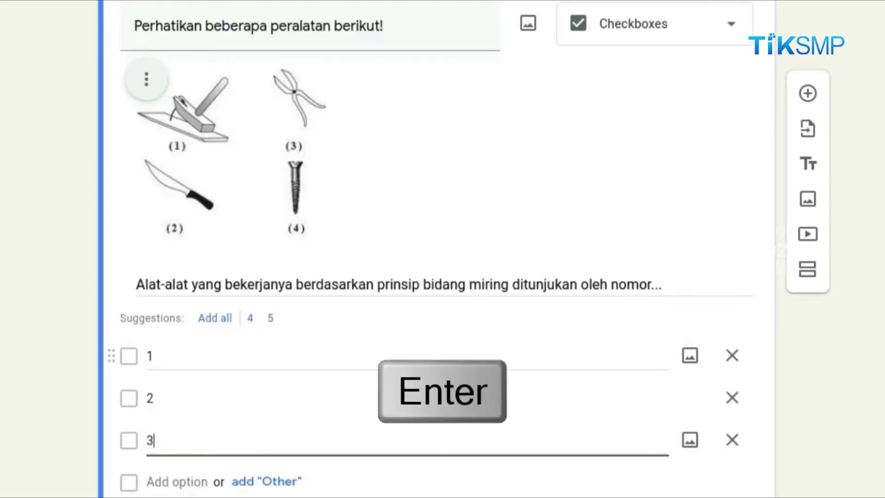
key(Return)
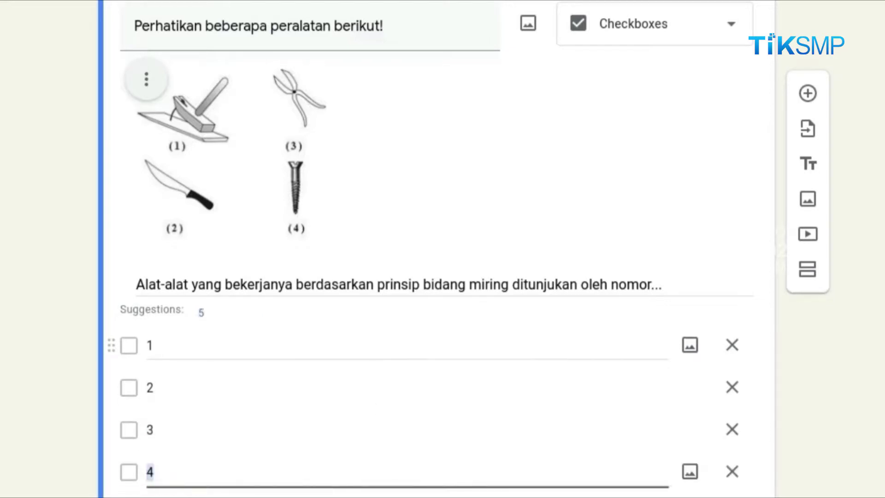
text(4)
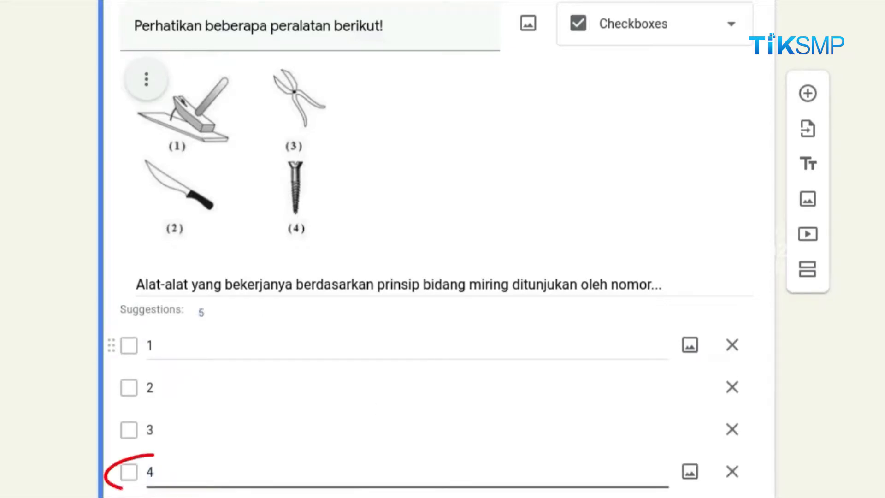
scroll(235, 327, down, 3)
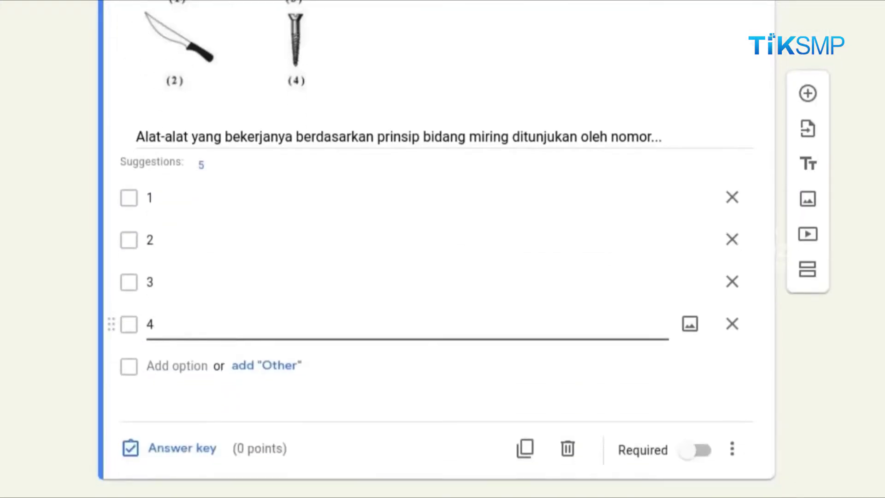
Mark choices 1, 2 and 4 as the correct answers in the answer key.
click(189, 450)
scroll(192, 448, down, 6)
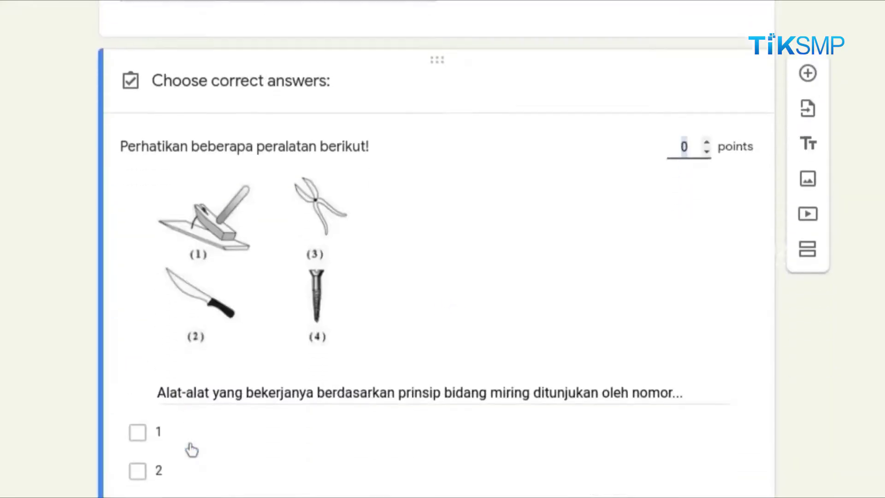
click(143, 249)
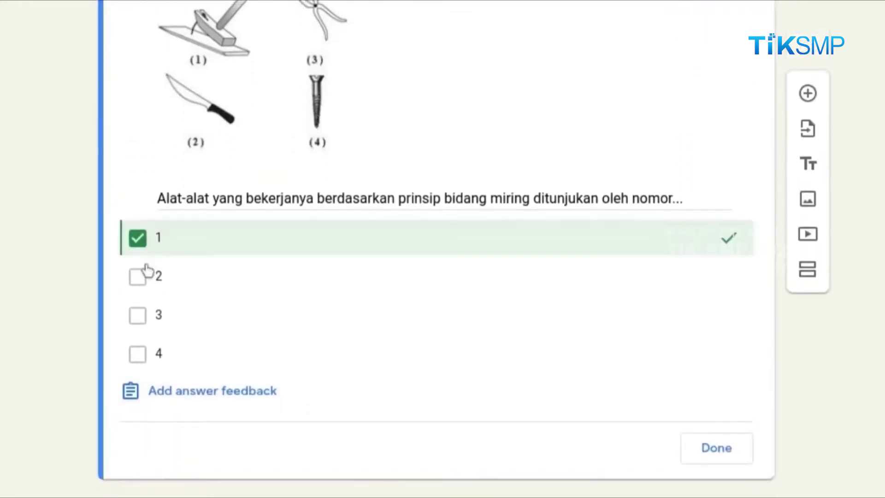
click(146, 283)
click(138, 357)
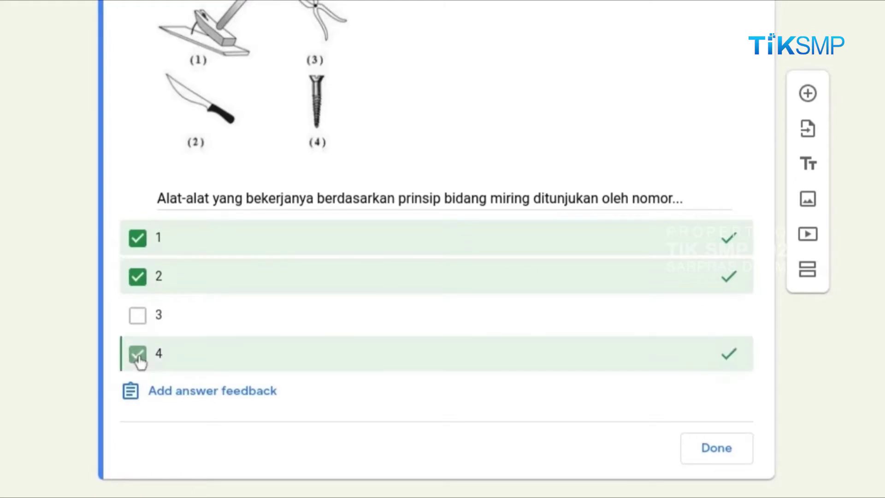
scroll(139, 357, up, 2)
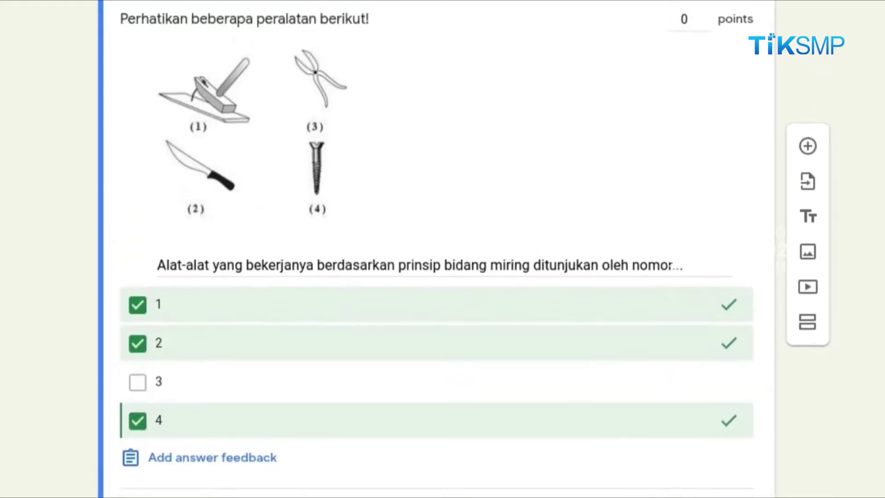
scroll(429, 249, down, 1)
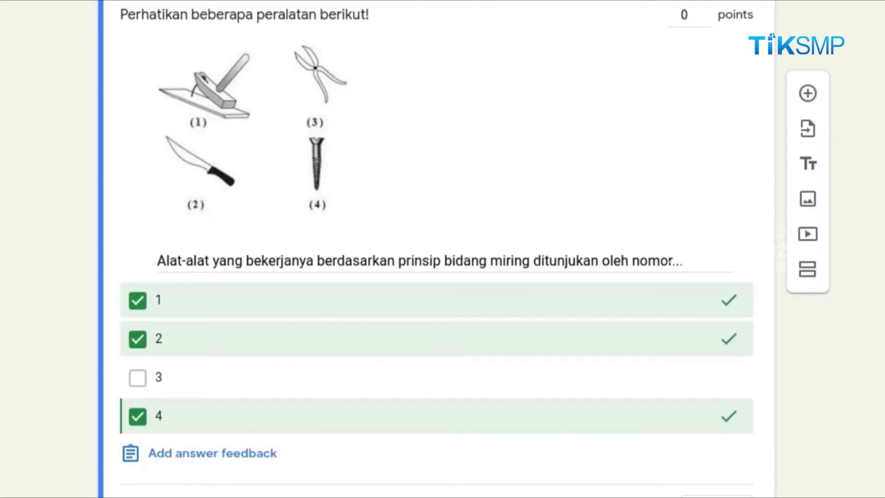
Set the tools question to 10 points and make it required.
click(680, 13)
text(1)
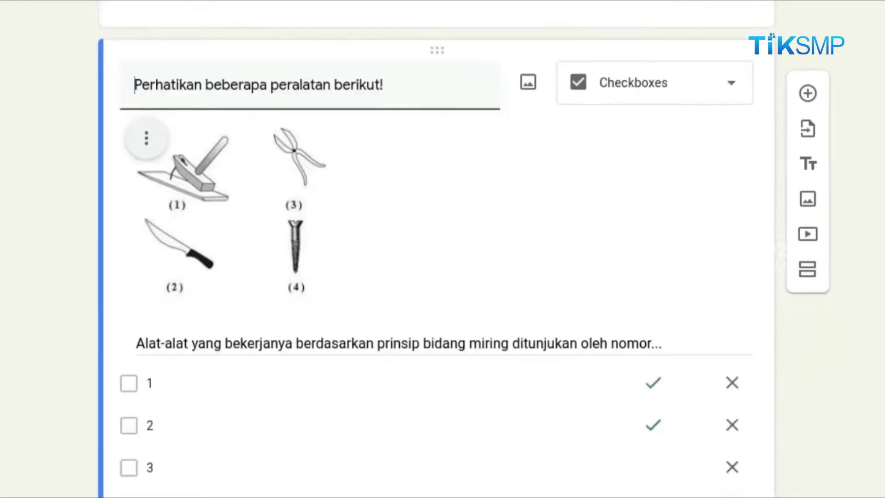
scroll(436, 257, down, 4)
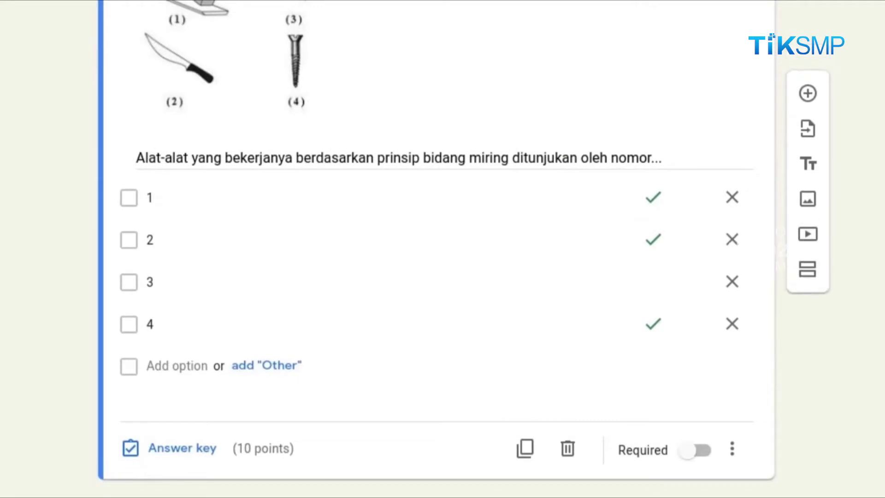
click(701, 451)
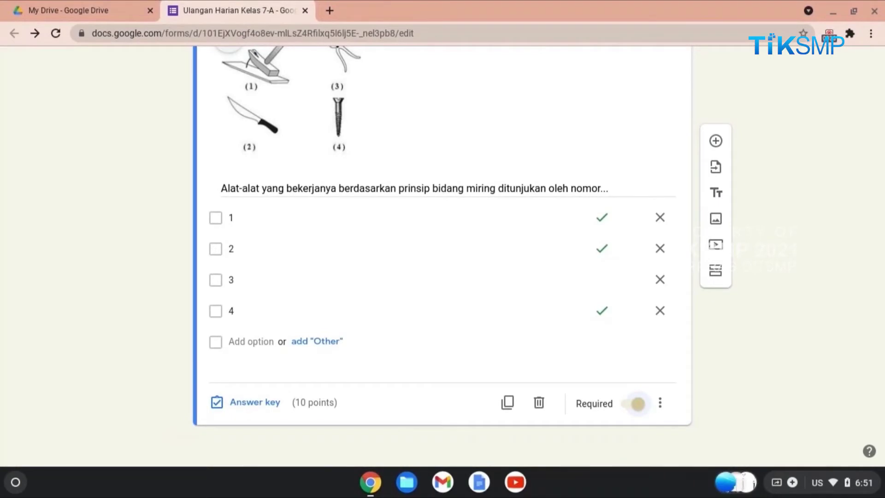
Copy a shortened forms.gle link to the quiz from the Send dialog.
scroll(442, 248, up, 15)
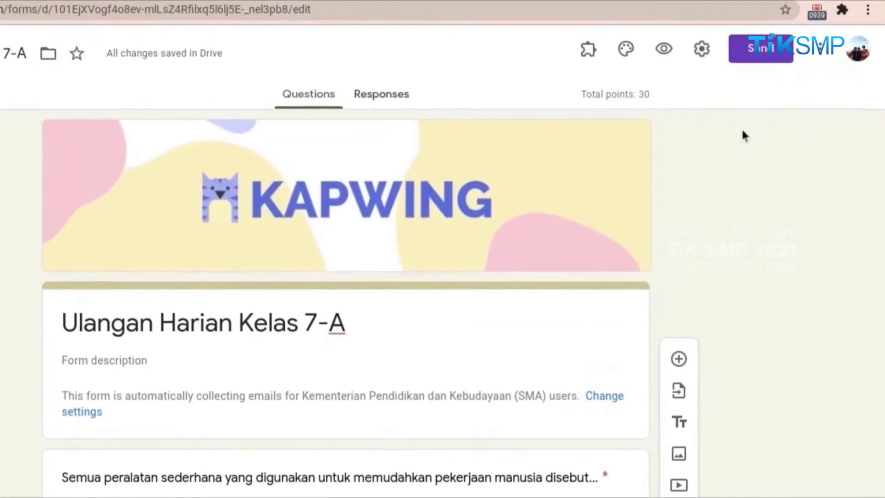
click(782, 60)
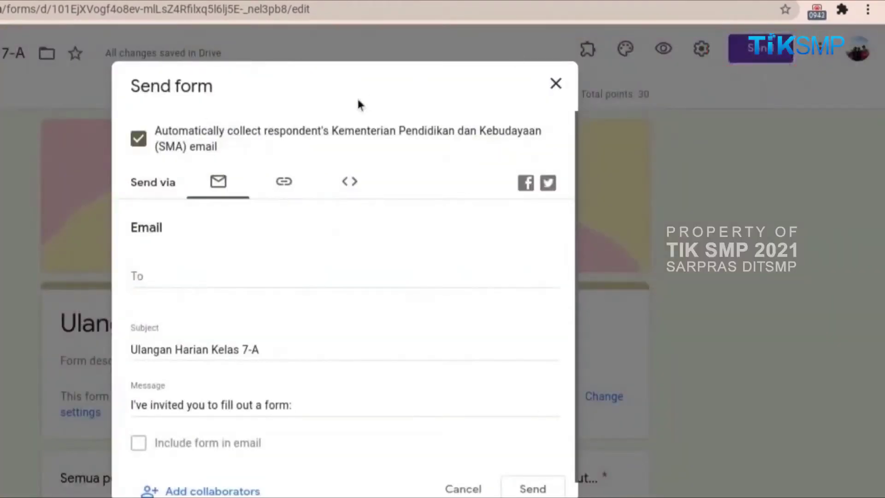
click(284, 183)
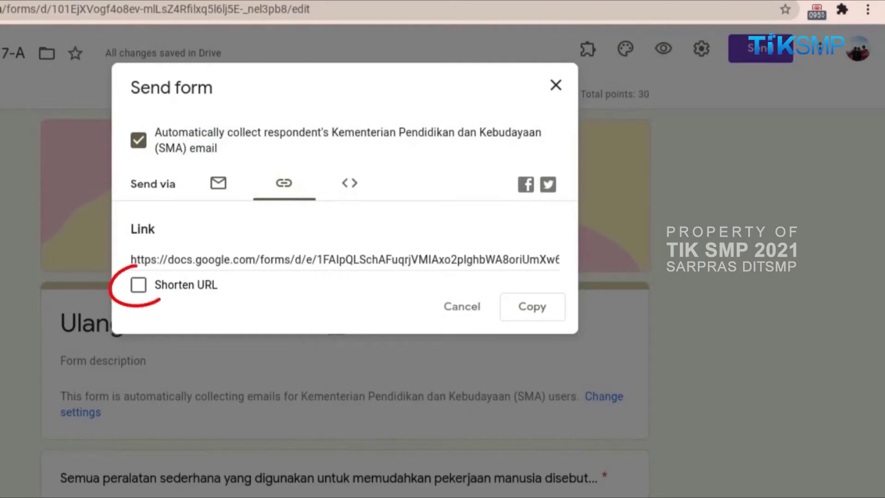
click(139, 286)
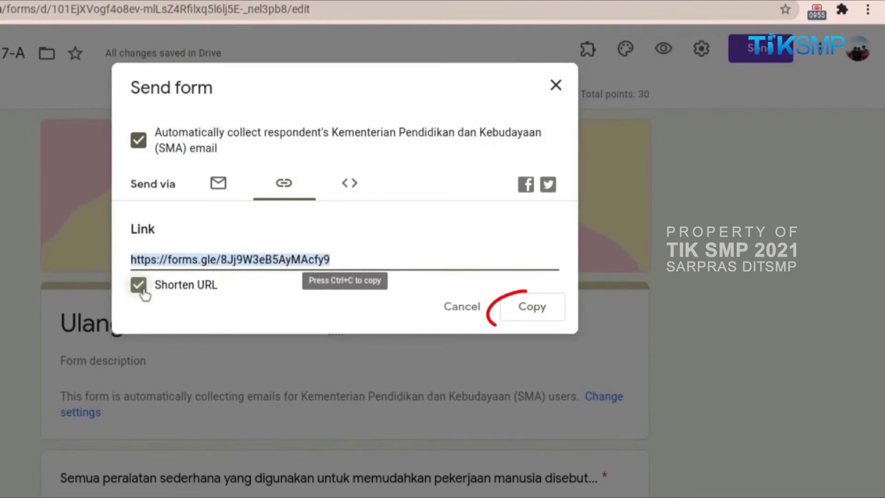
click(522, 306)
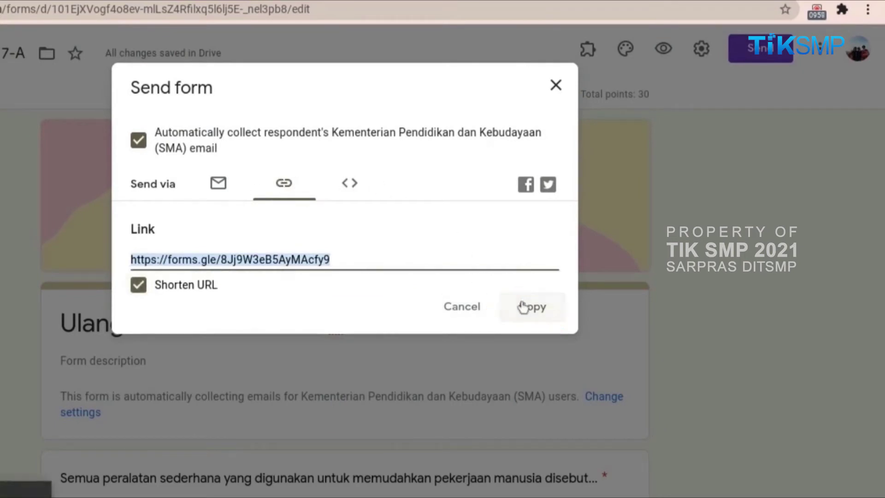